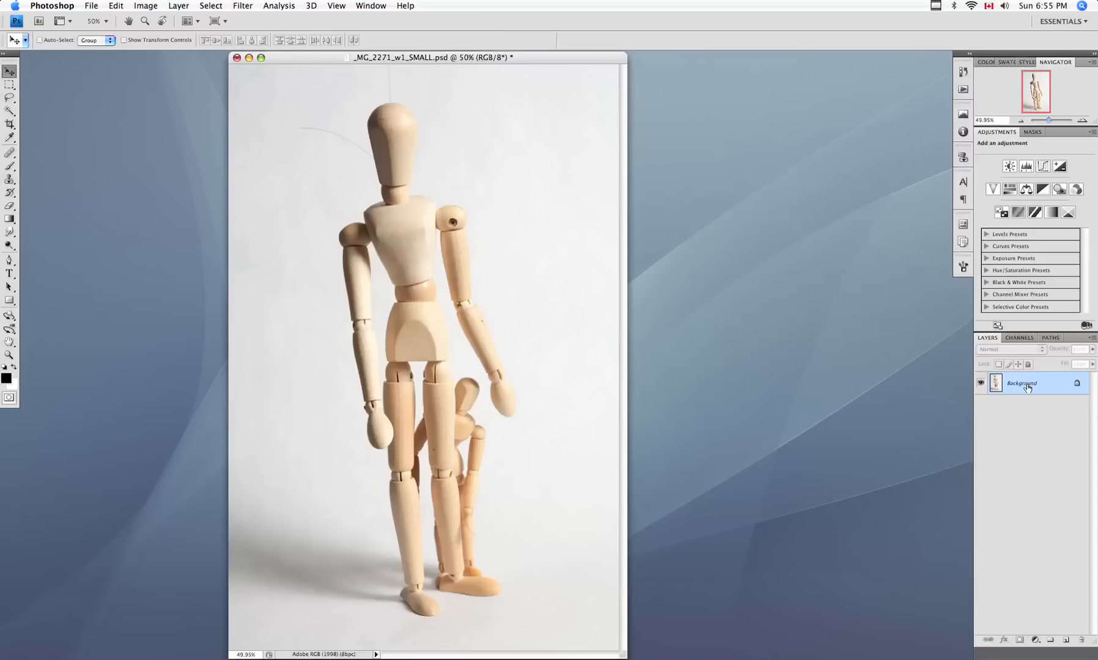
- Convert the locked Background into a regular layer named manikin
double_click(1027, 383)
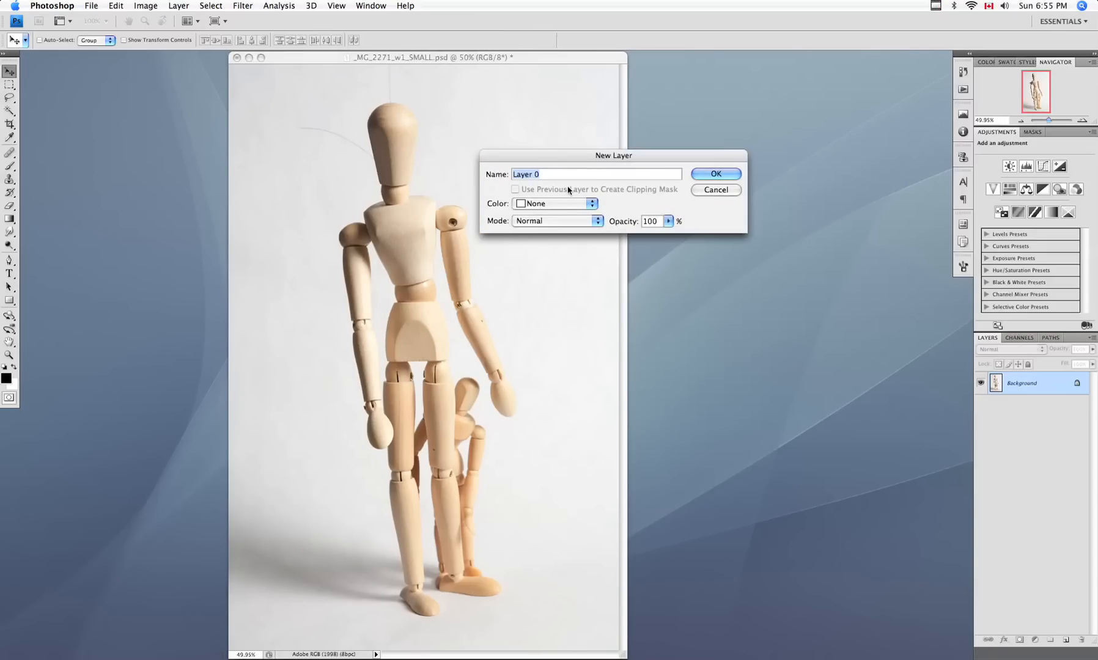
type("mai")
key("BackSpace")
type("nikin")
key("Return")
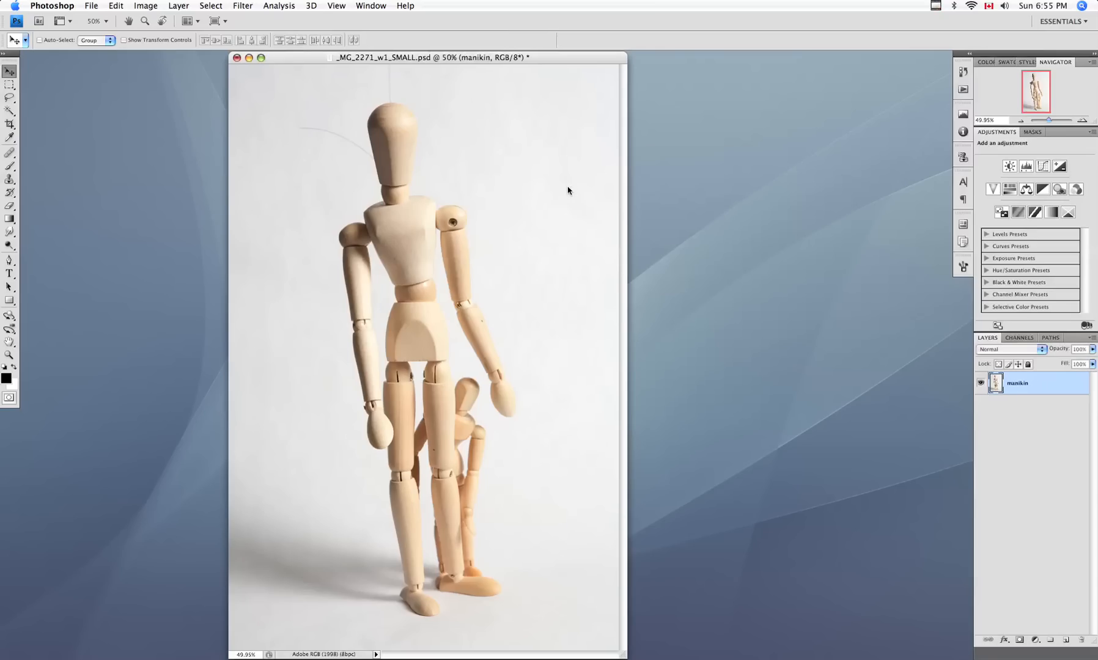
- Add a layer mask to the manikin layer, then target the image and switch back to the mask
left_click(1019, 640)
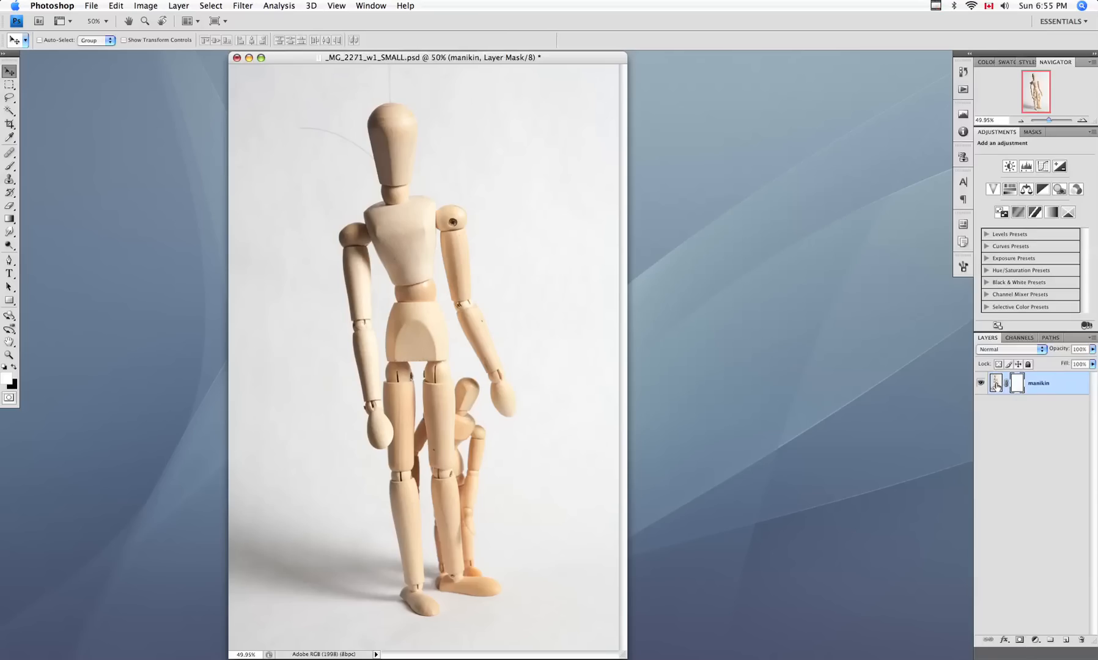
left_click(996, 384)
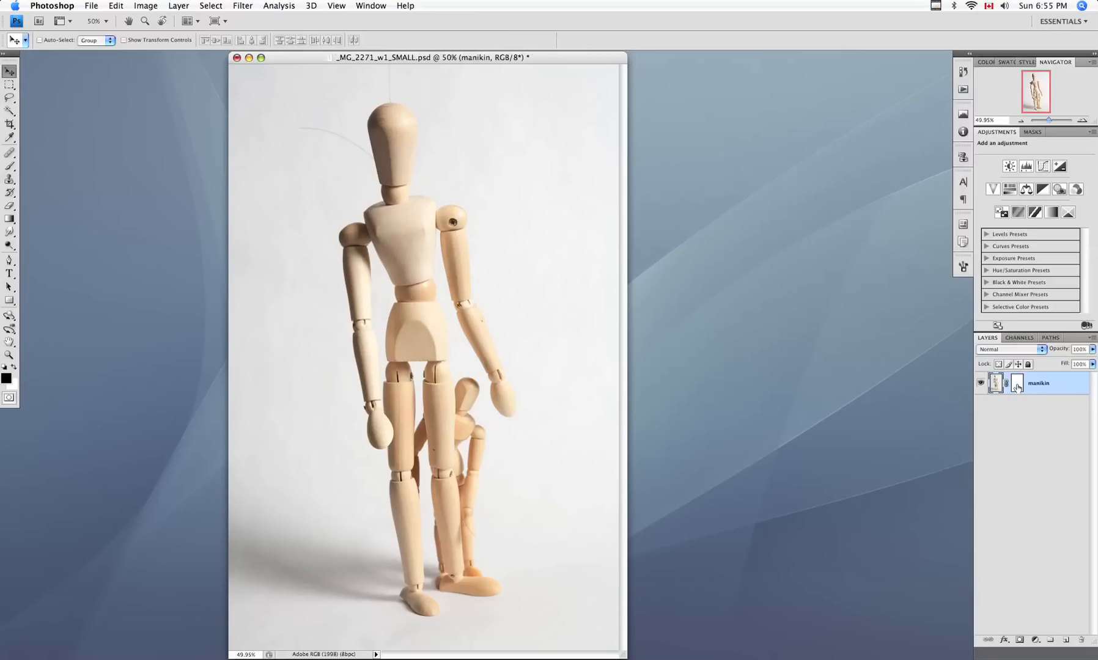
left_click(1017, 384)
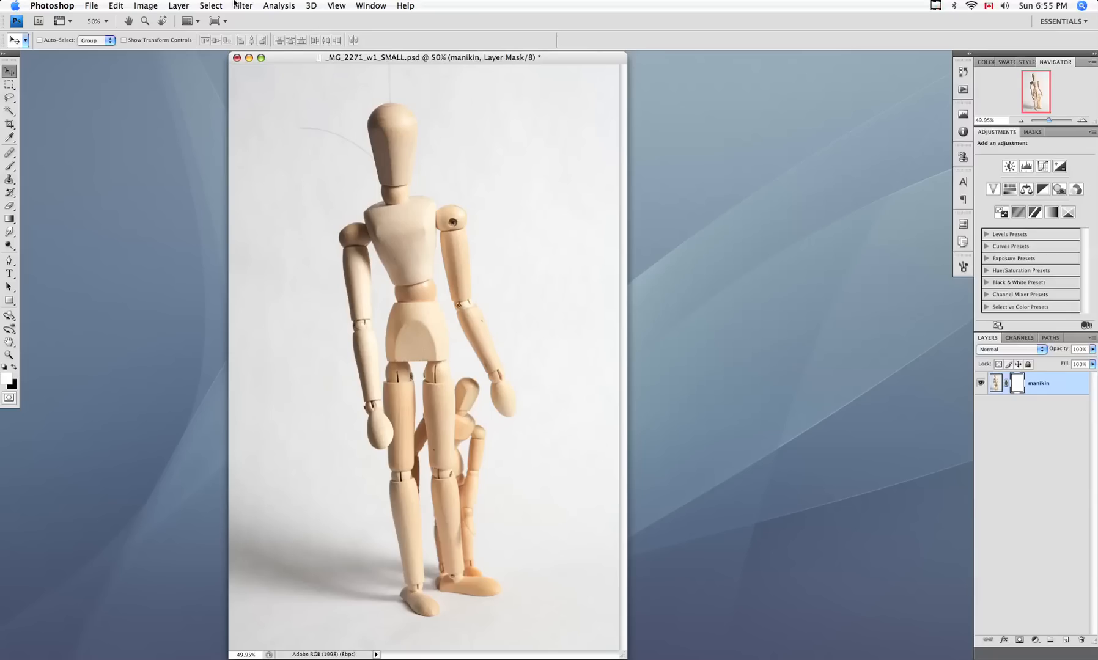
- Check the layer mask commands and flatten the masked image back into a single background
left_click(210, 7)
mouse_move(173, 11)
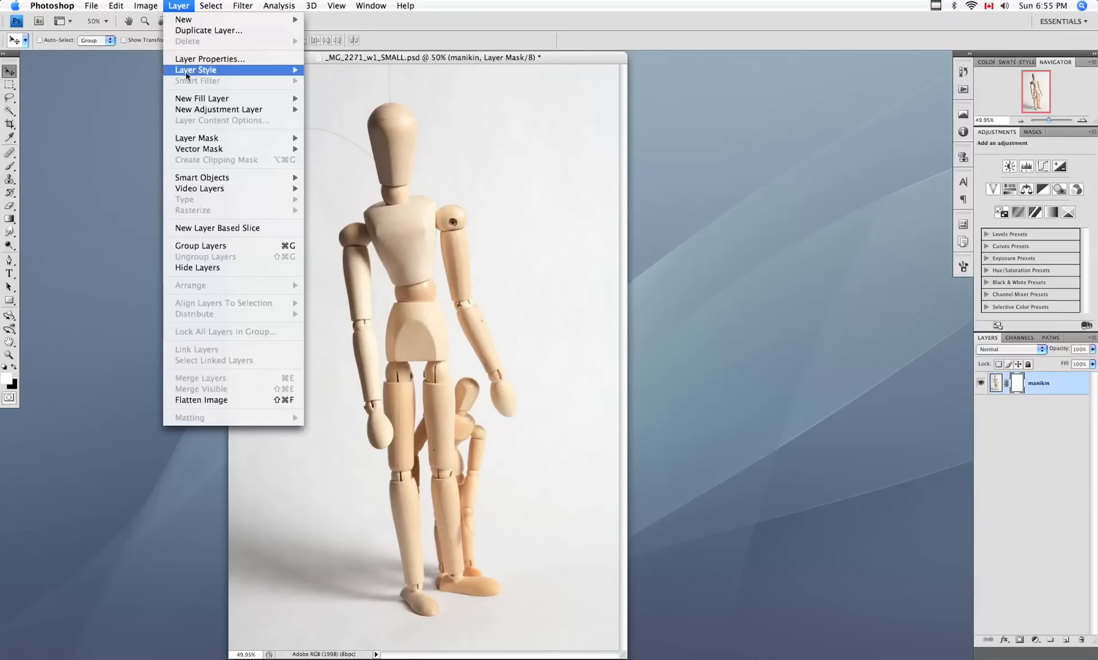
mouse_move(251, 140)
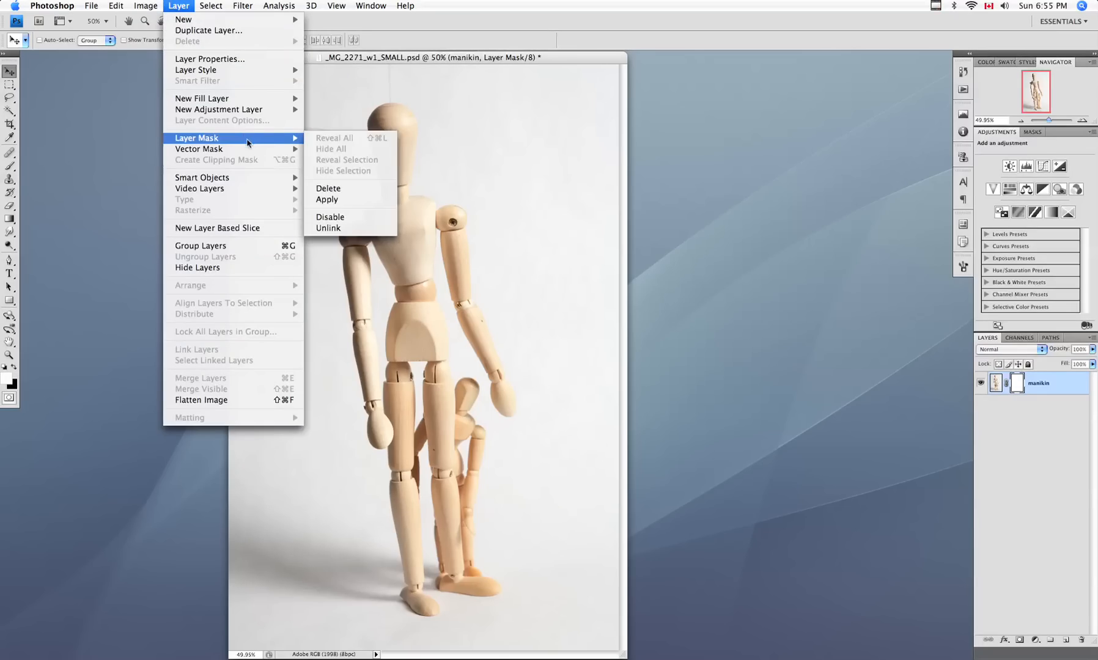
left_click(351, 139)
key("shift+super+f")
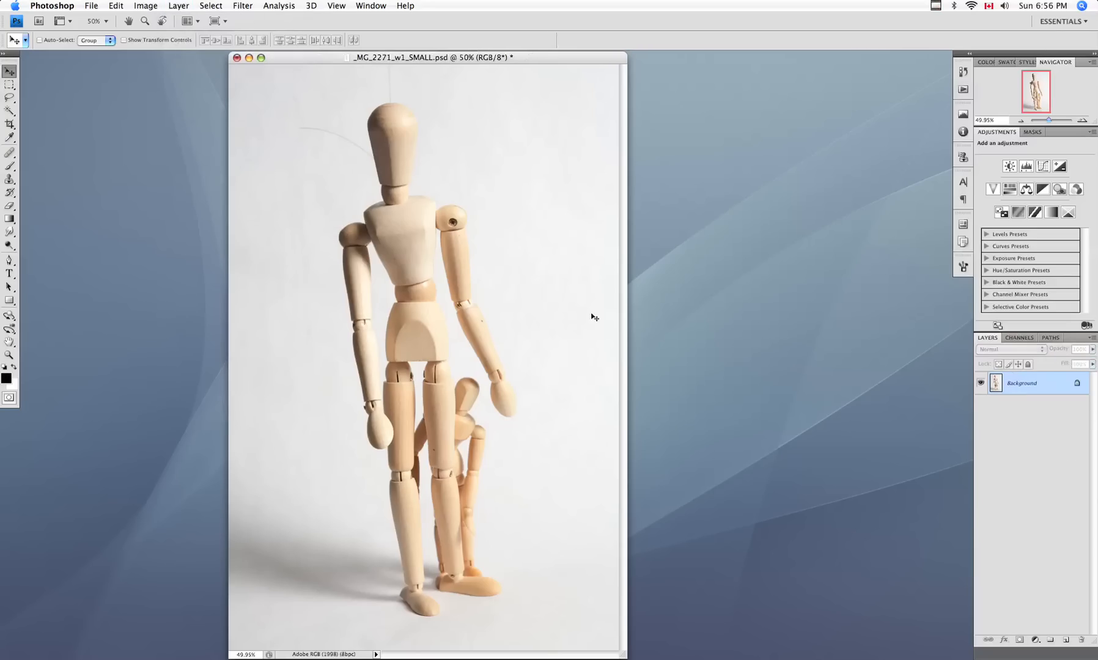
- Convert the Background into a regular layer with the default name and add a Reveal All layer mask
double_click(1033, 388)
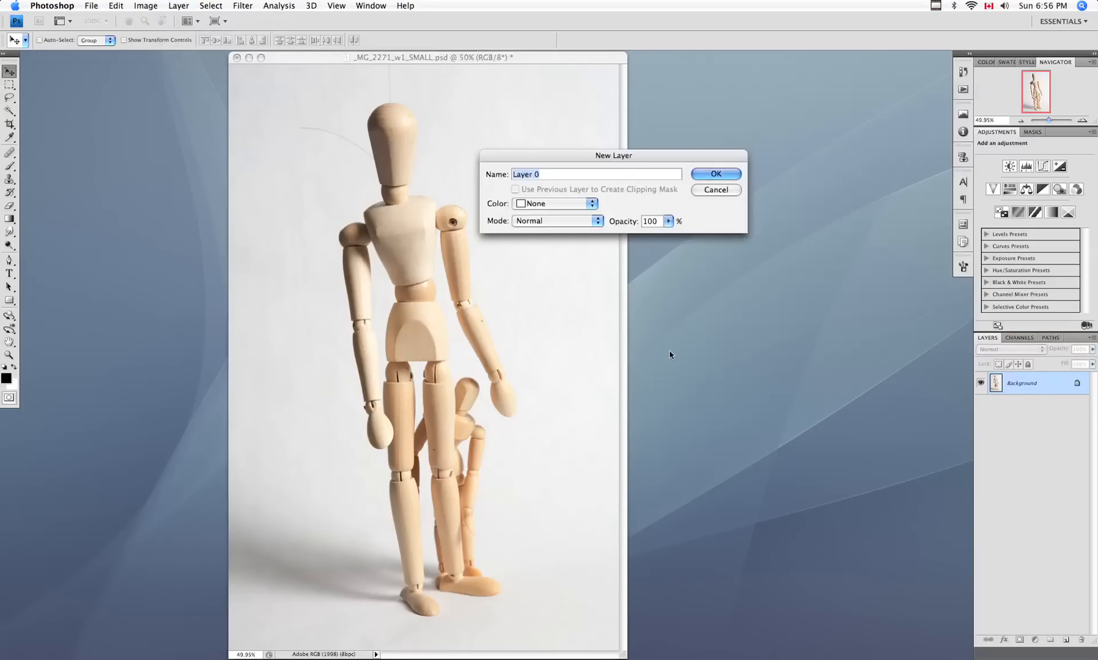
key("Return")
left_click(179, 6)
mouse_move(253, 143)
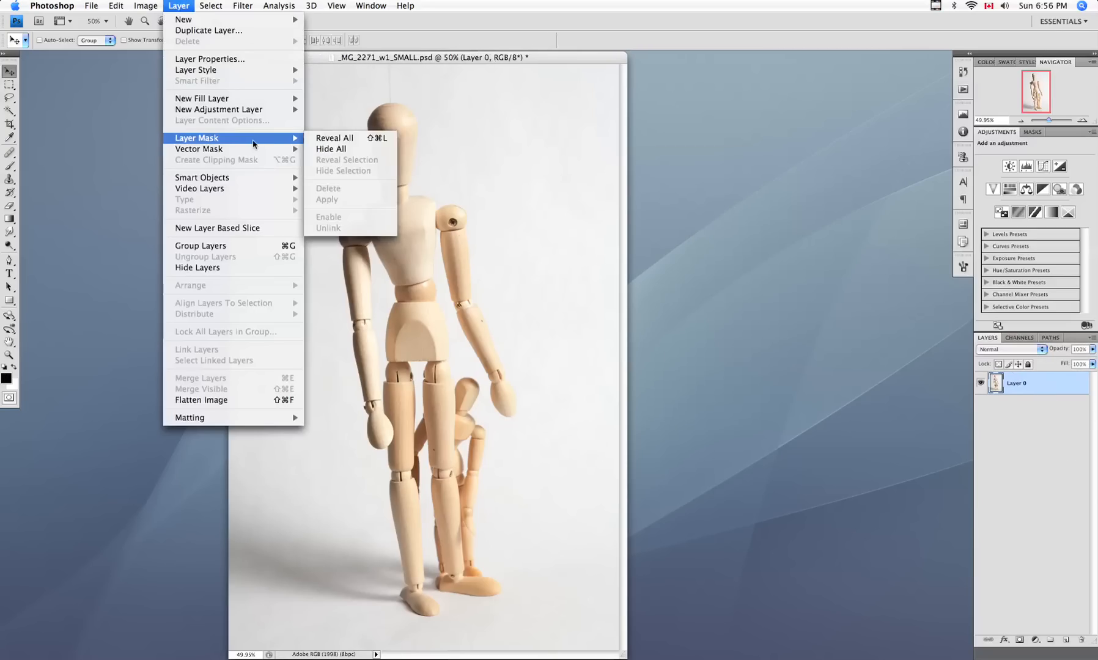
left_click(335, 139)
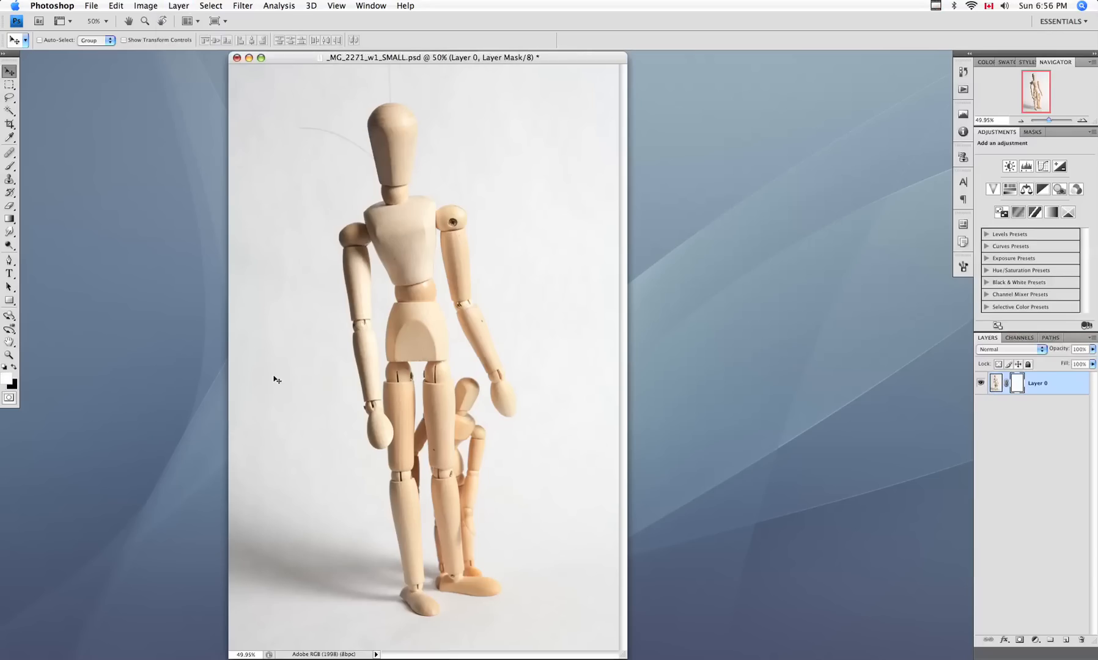
- Undo the Reveal All mask and add a Hide All layer mask to Layer 0 instead
key("super+z")
left_click(179, 6)
left_click(408, 77)
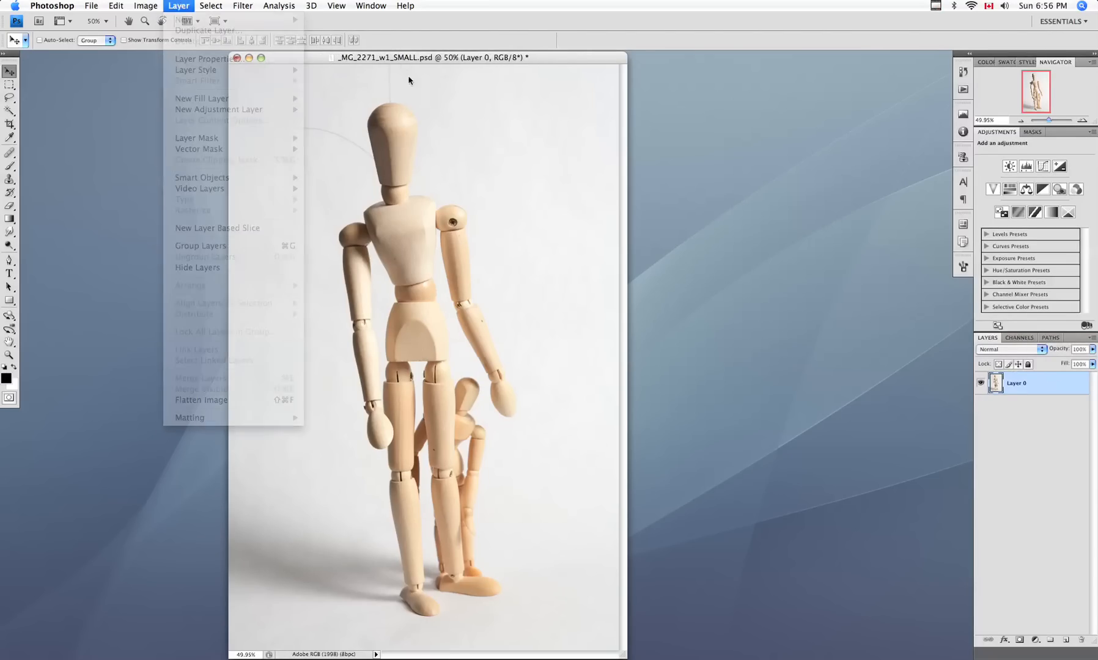
left_click(178, 5)
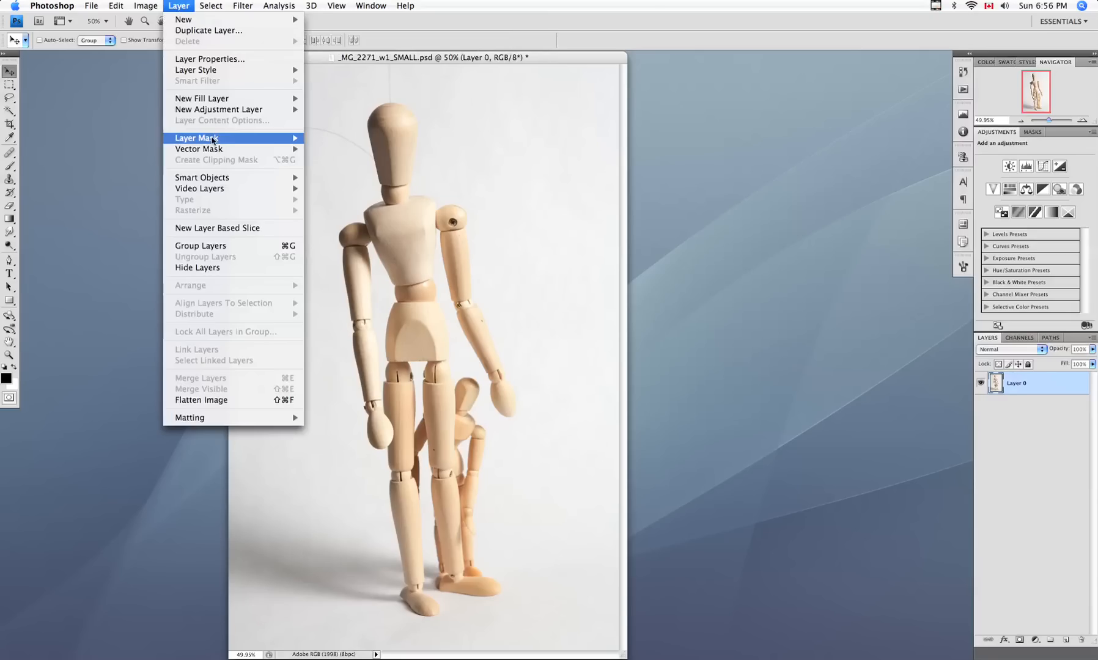
mouse_move(209, 138)
left_click(357, 150)
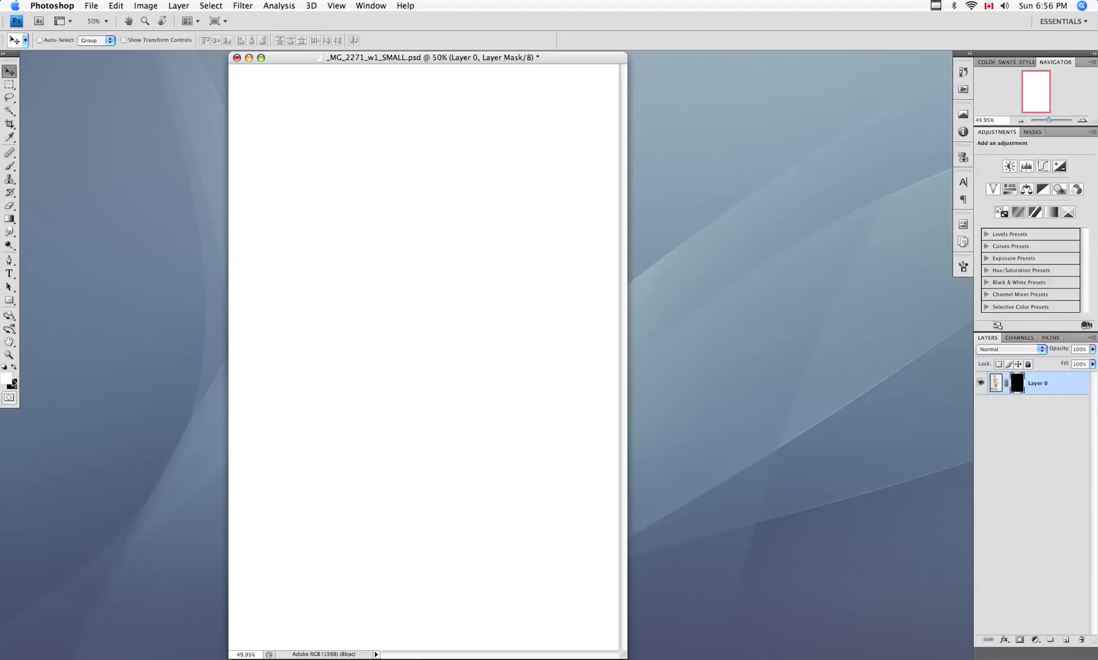
- Pick colour a86e6e as the foreground while the layer mask is targeted
left_click(5, 377)
left_click(446, 246)
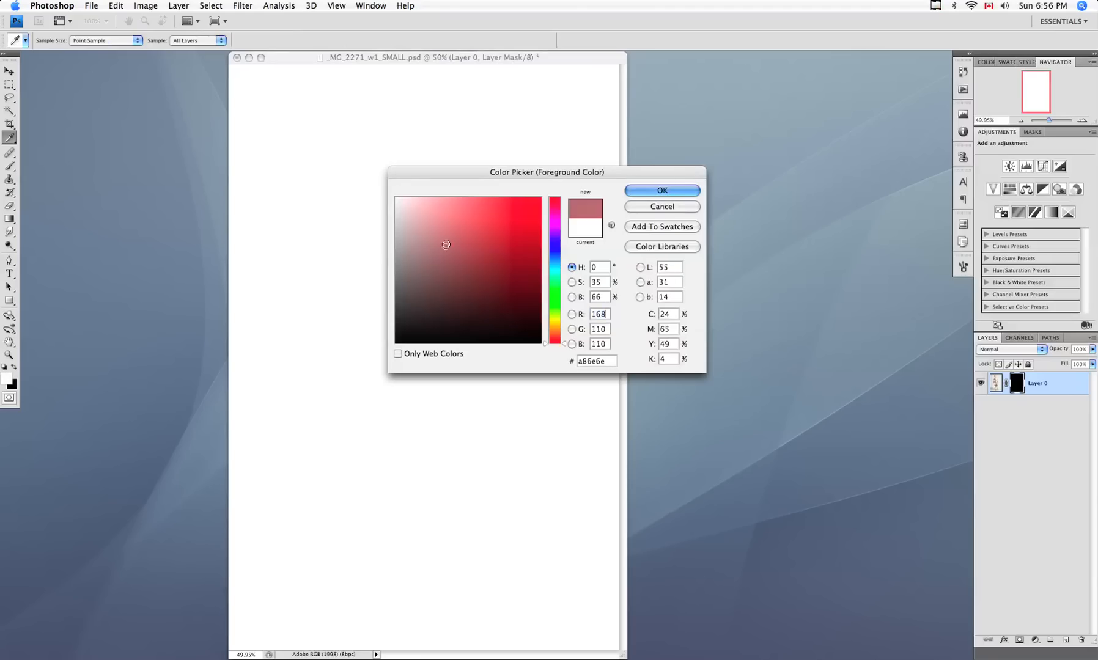
left_click(662, 190)
key("v")
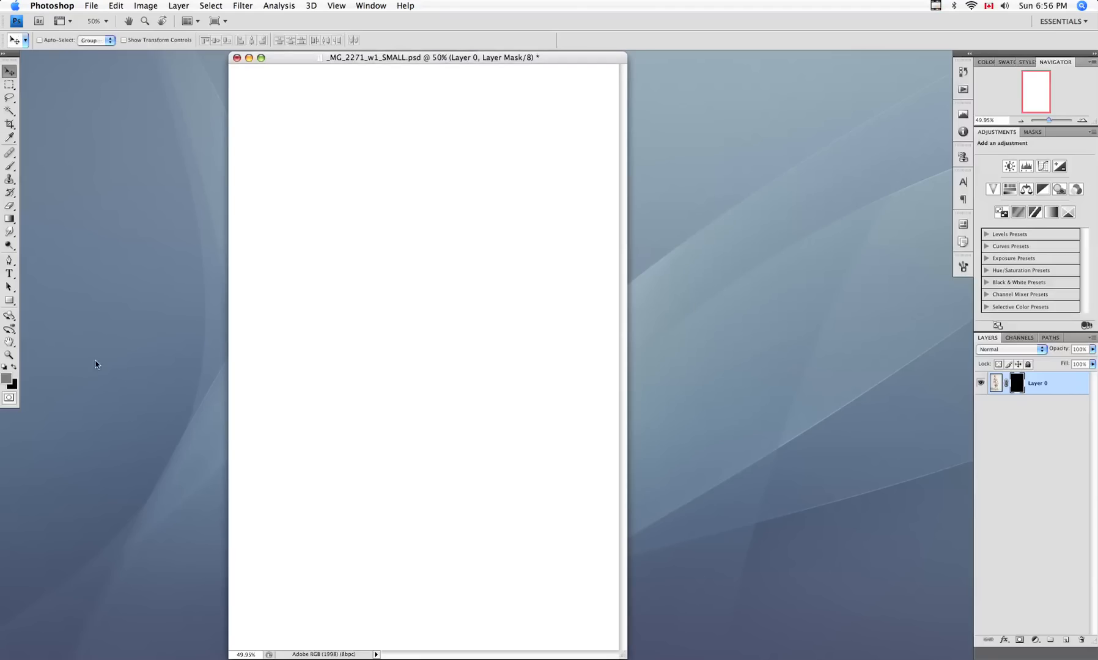
- Reset the foreground and background colours to their defaults and swap them repeatedly, ending with white in the foreground
key("d")
key("x")
key("x")
key("x")
key("x")
key("x")
key("x")
key("x")
key("x")
- Target Layer 0's mask and fill it entirely with white
left_click(996, 383)
left_click(1018, 385)
key("alt+BackSpace")
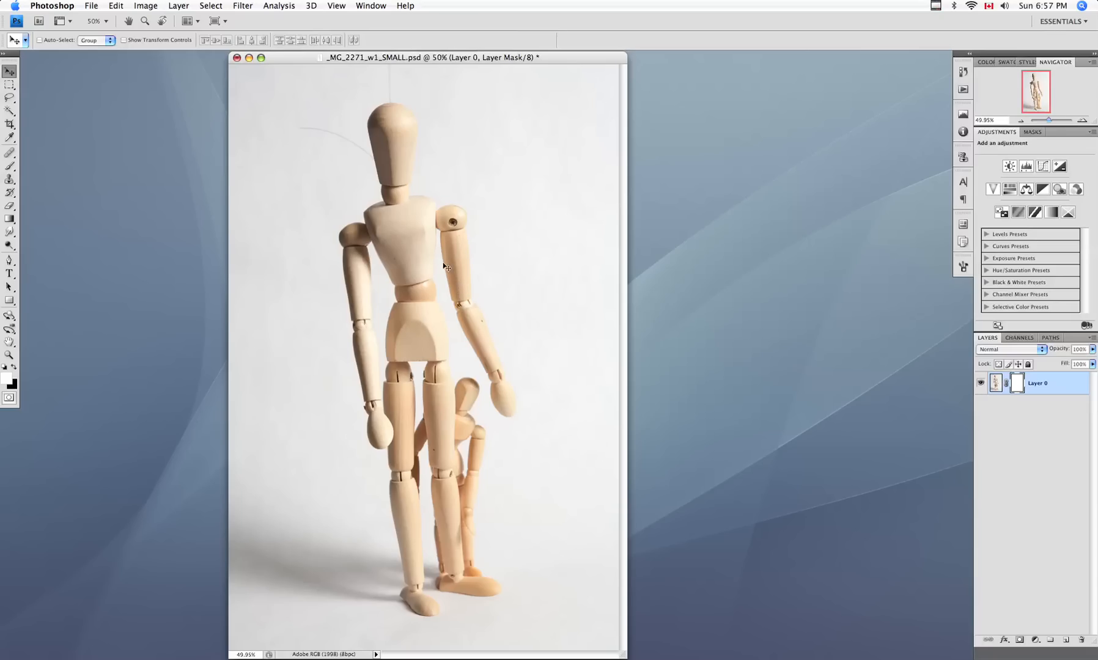
- Zoom in on the base of the large manikin's head and set up a 9 px brush for masking
key("z")
left_click_drag(399, 211, 449, 183)
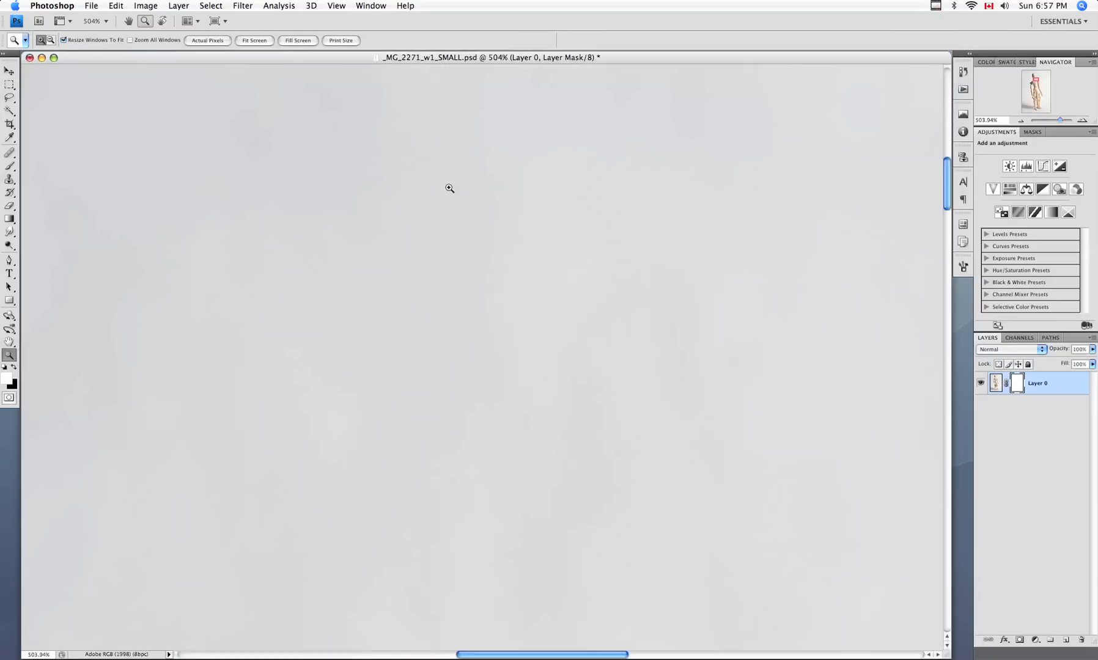
left_click_drag(462, 278, 534, 456)
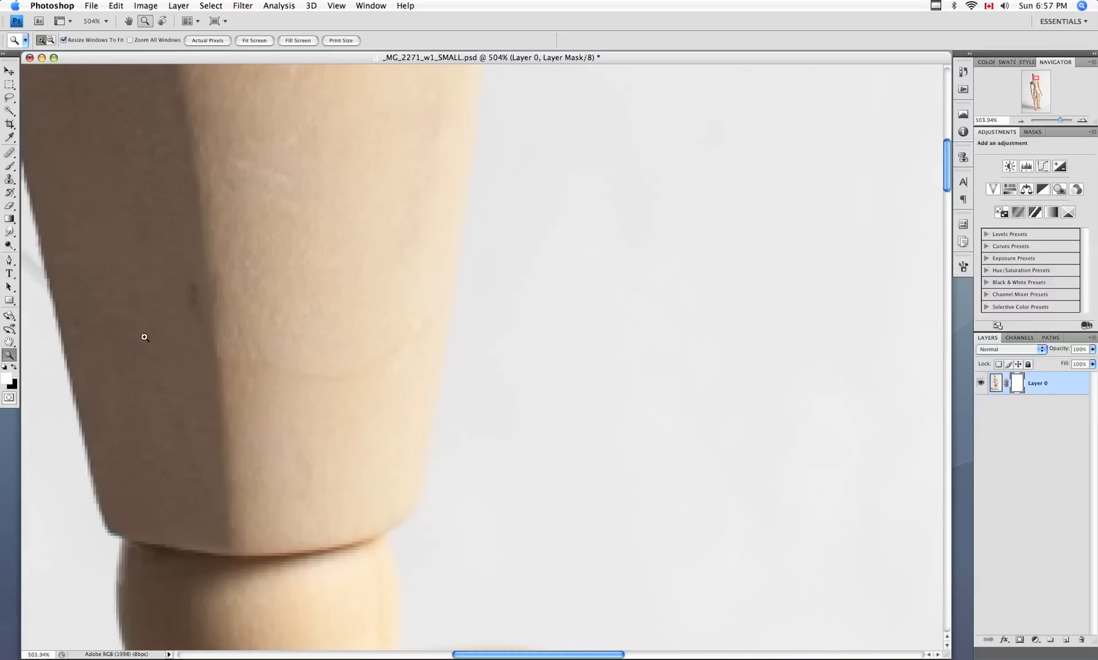
left_click(10, 167)
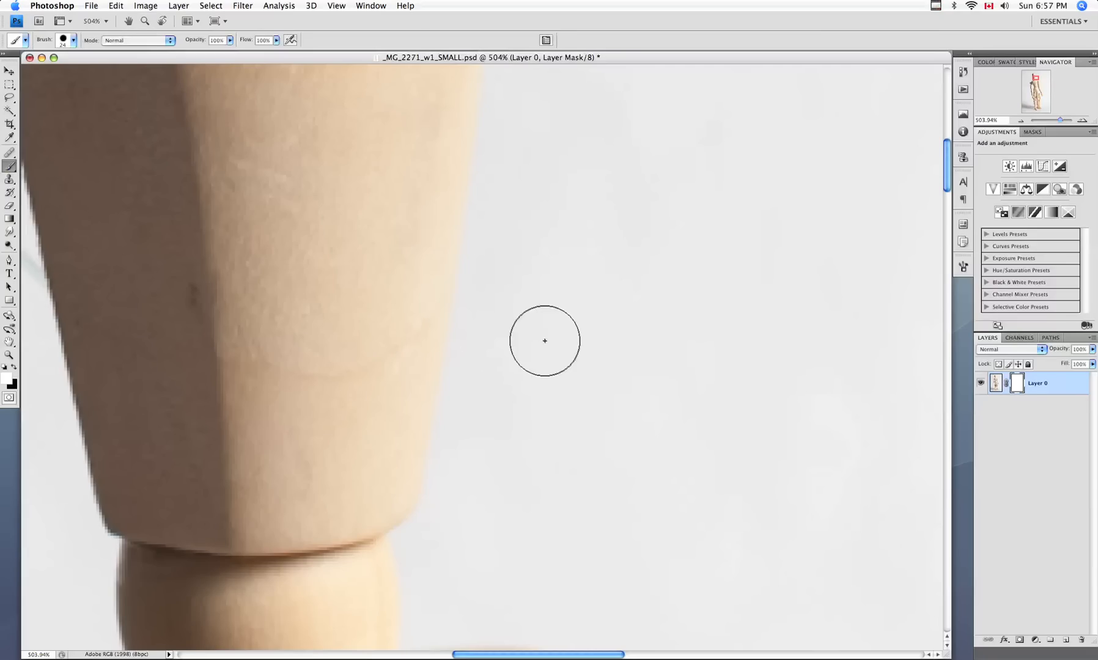
key("bracketleft")
key("bracketleft")
key("bracketleft")
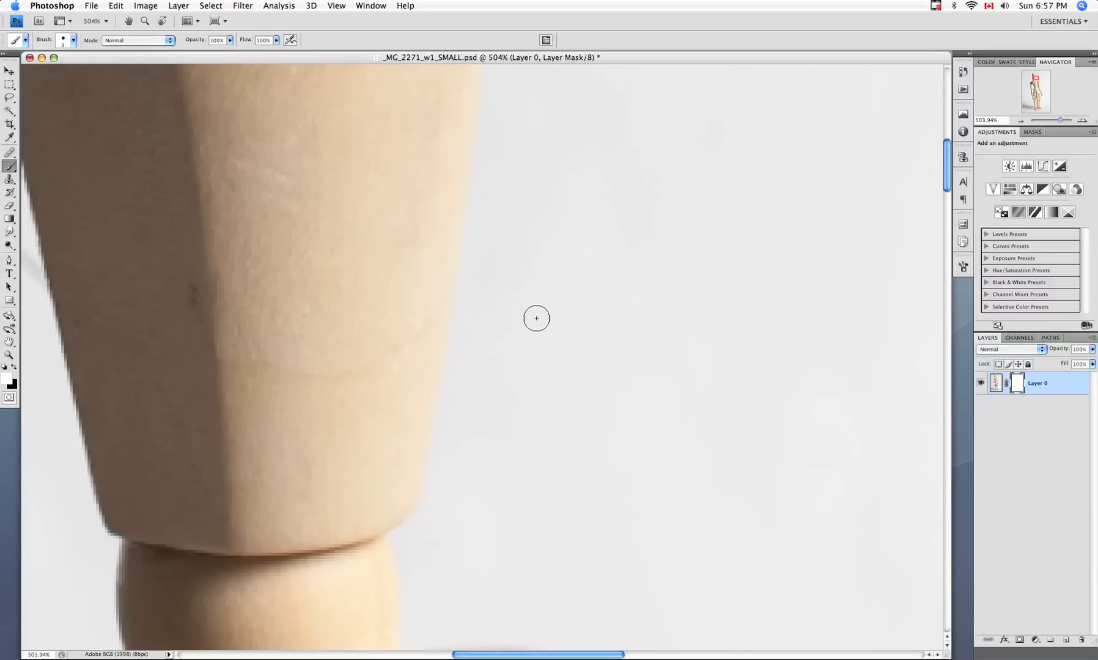
right_click(614, 317)
left_click(583, 252)
- Paint black on Layer 0's mask in connected straight strokes up the right edge of the head's tapered lower part
mouse_move(613, 290)
left_mouse_down()
mouse_move(595, 184)
mouse_move(635, 412)
mouse_move(610, 113)
mouse_move(615, 170)
left_mouse_up()
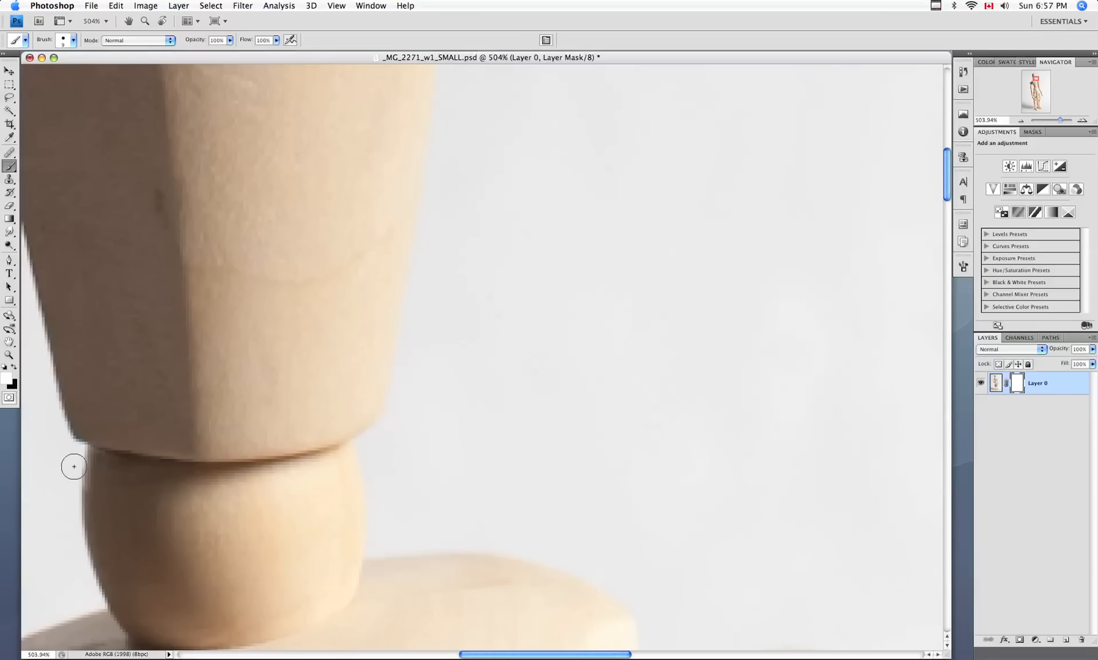
key("x")
left_click(394, 420)
left_click_drag(396, 421, 428, 248)
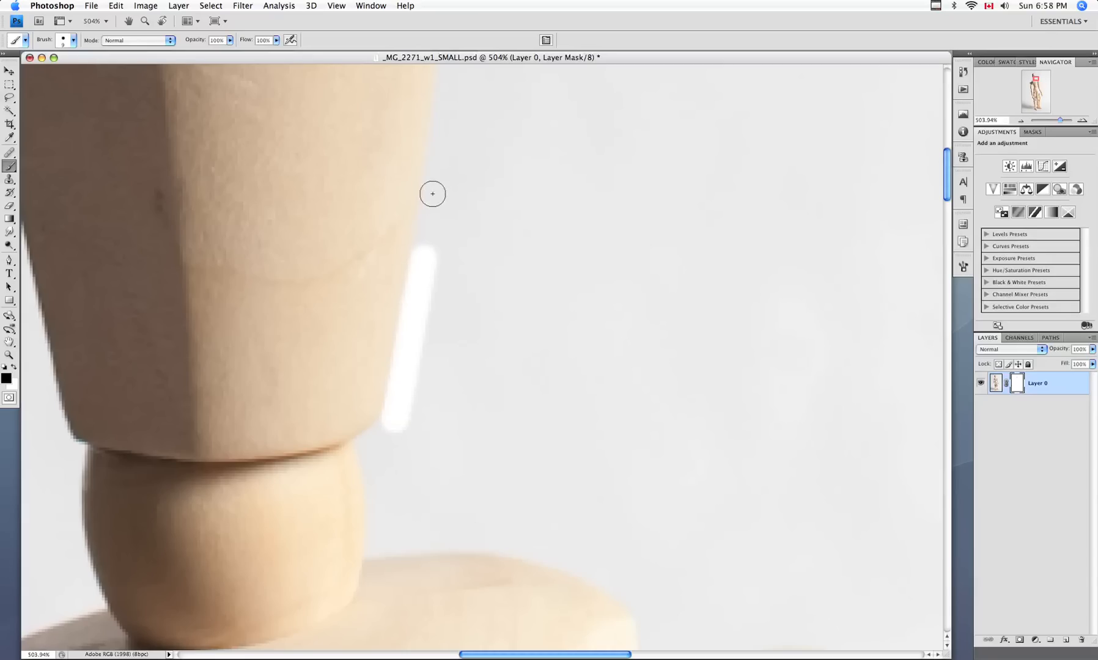
left_click(432, 192, "shift")
scroll(422, 336, "up", 5)
left_click(420, 334, "shift")
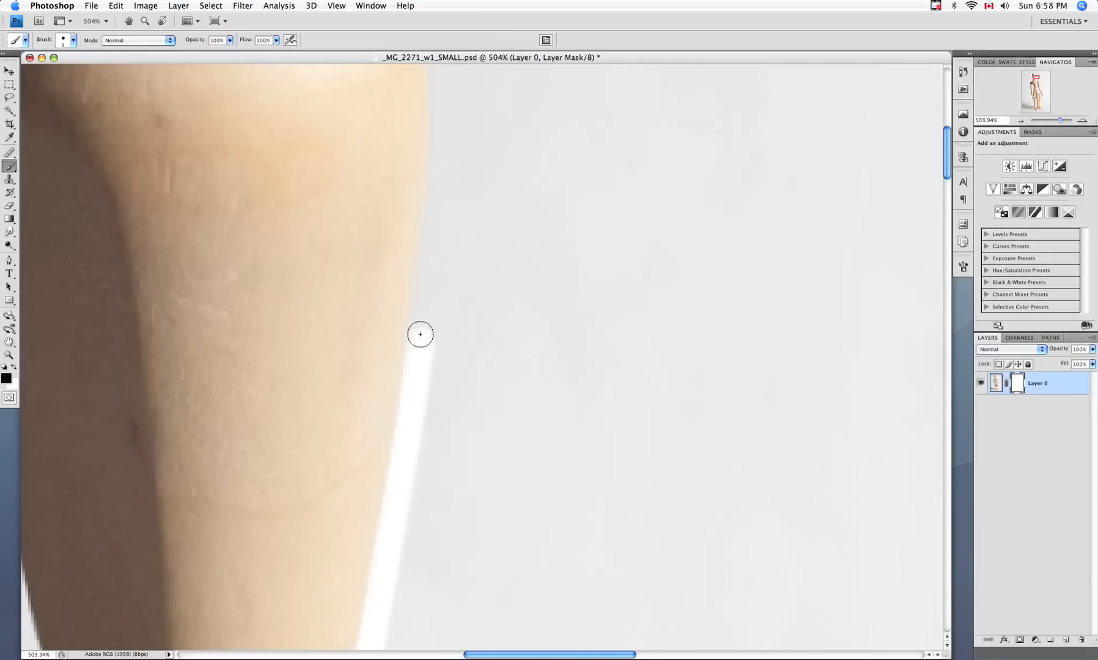
left_click(427, 270, "shift")
left_click(434, 209, "shift")
- Continue the black mask edge around the right curve of the head toward its crown with short connected strokes
scroll(414, 375, "up", 1)
scroll(413, 375, "up", 3)
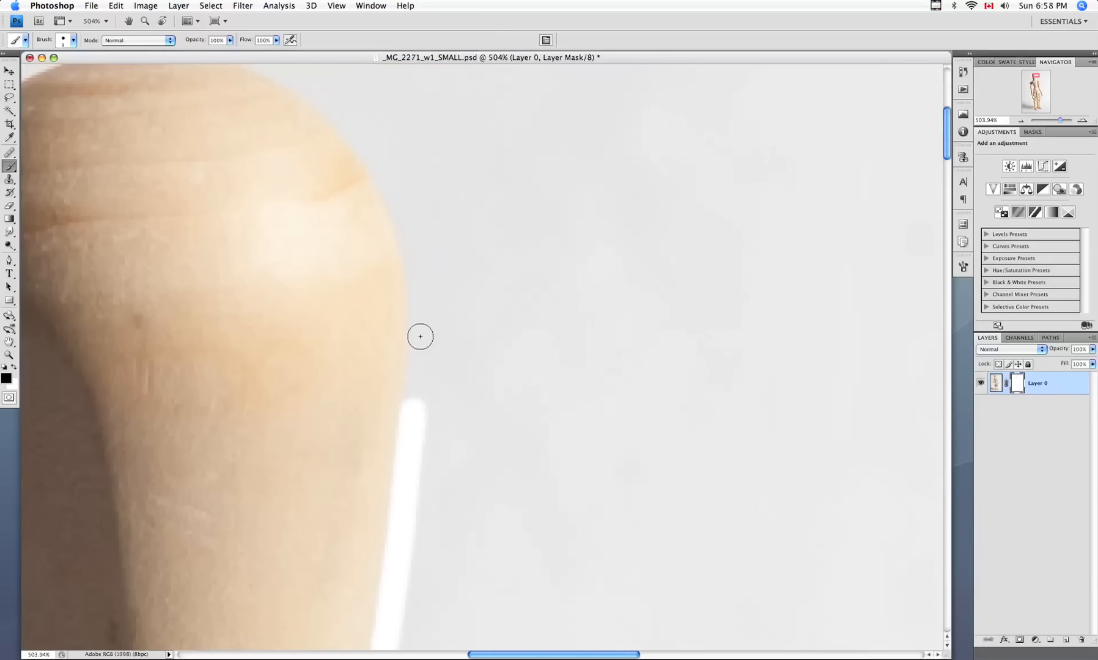
left_click(419, 336, "shift")
left_click(420, 303, "shift")
left_click(418, 275, "shift")
left_click(413, 247, "shift")
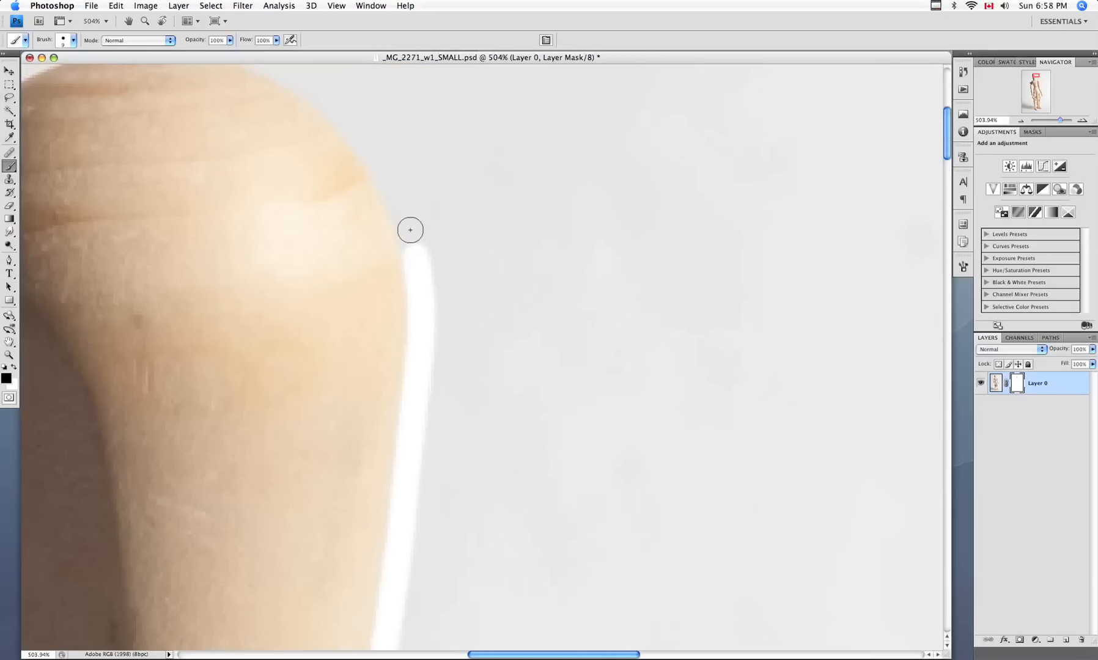
left_click(409, 228, "shift")
left_click(399, 202, "shift")
left_click(384, 182, "shift")
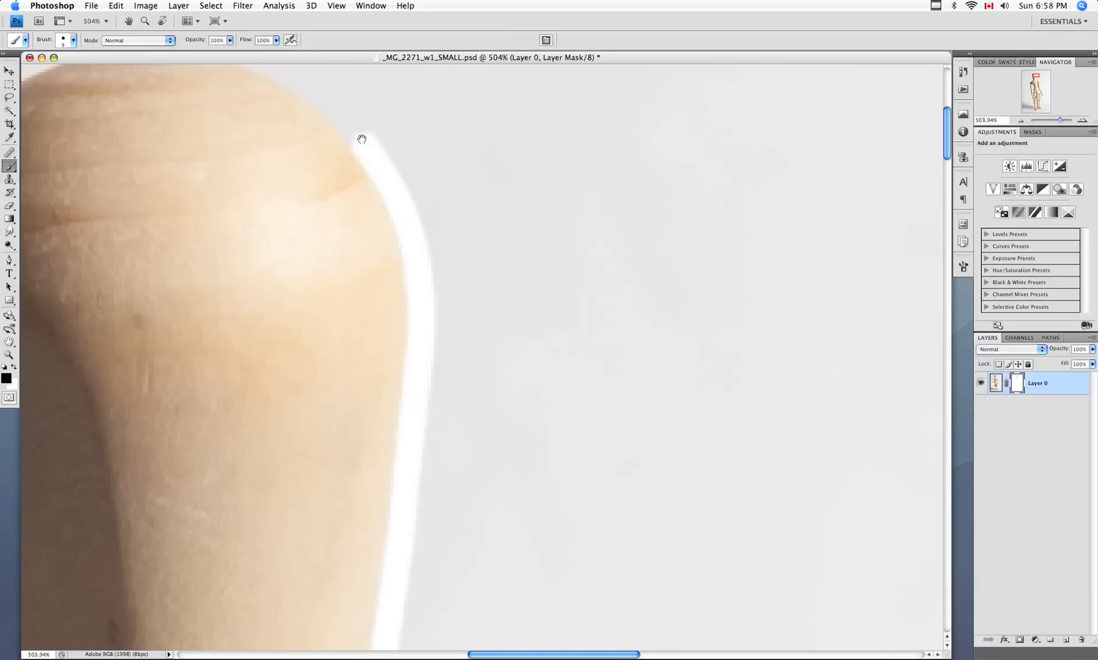
scroll(392, 260, "up", 3)
left_click(380, 255, "shift")
left_click(350, 240, "shift")
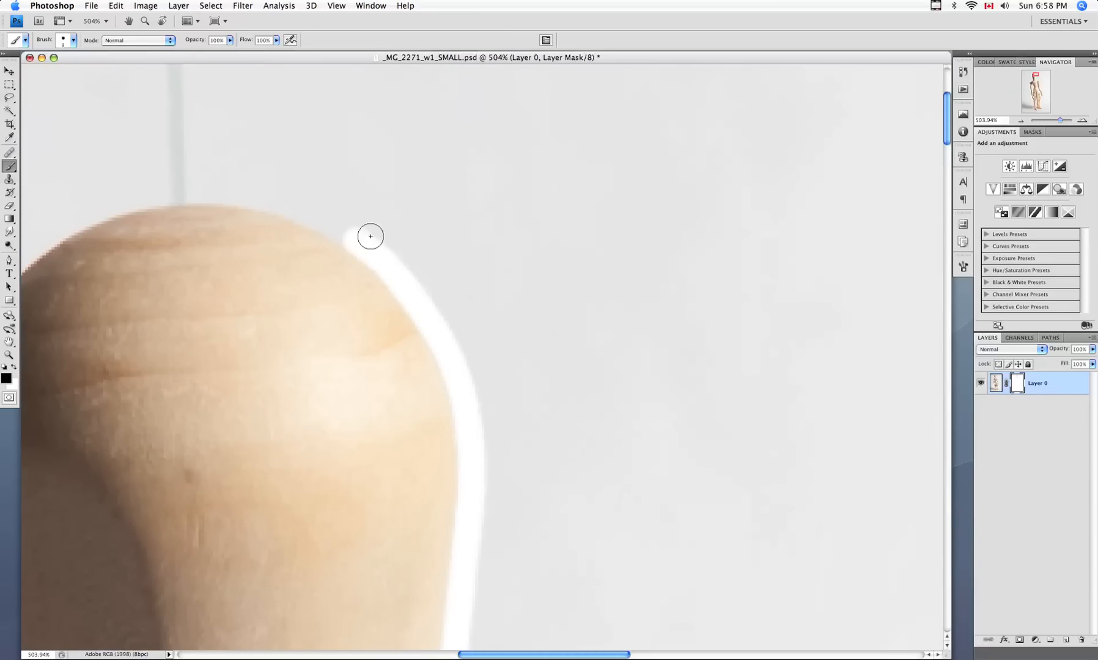
- Fit the whole image in view and display the Alpha 1 channel on its own
key("super+0")
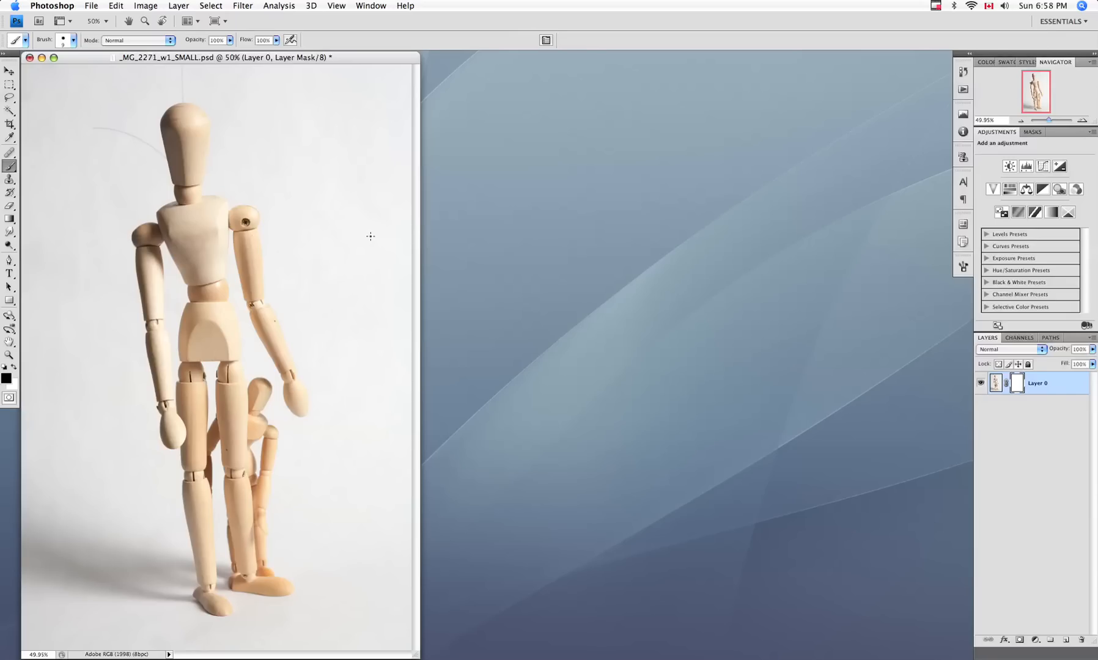
left_click(1018, 338)
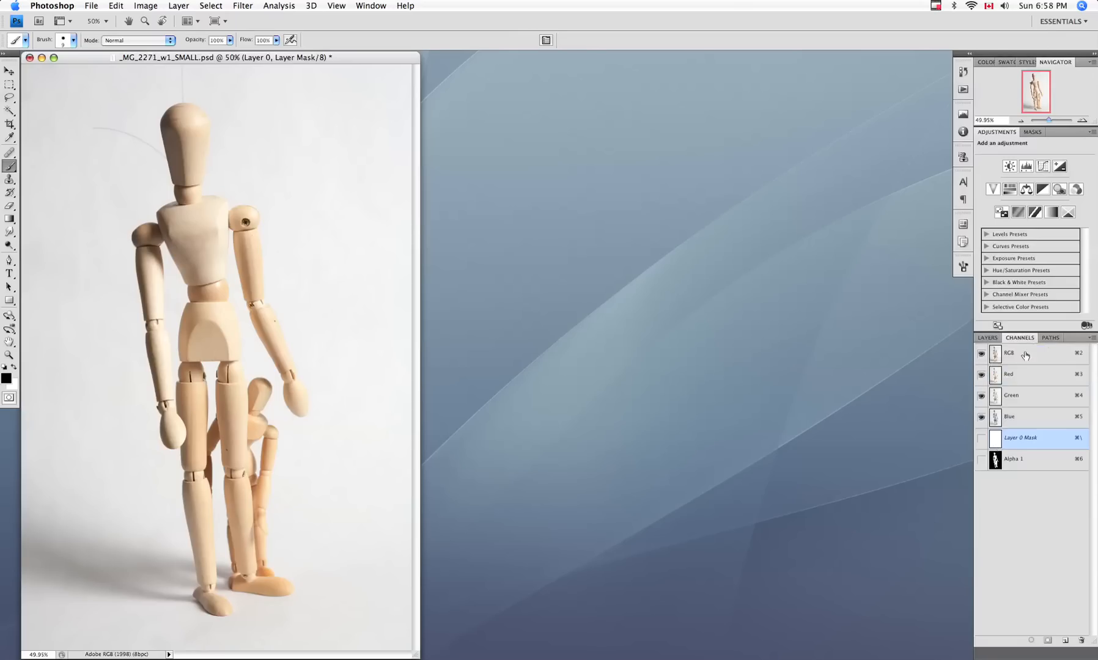
left_click(994, 462)
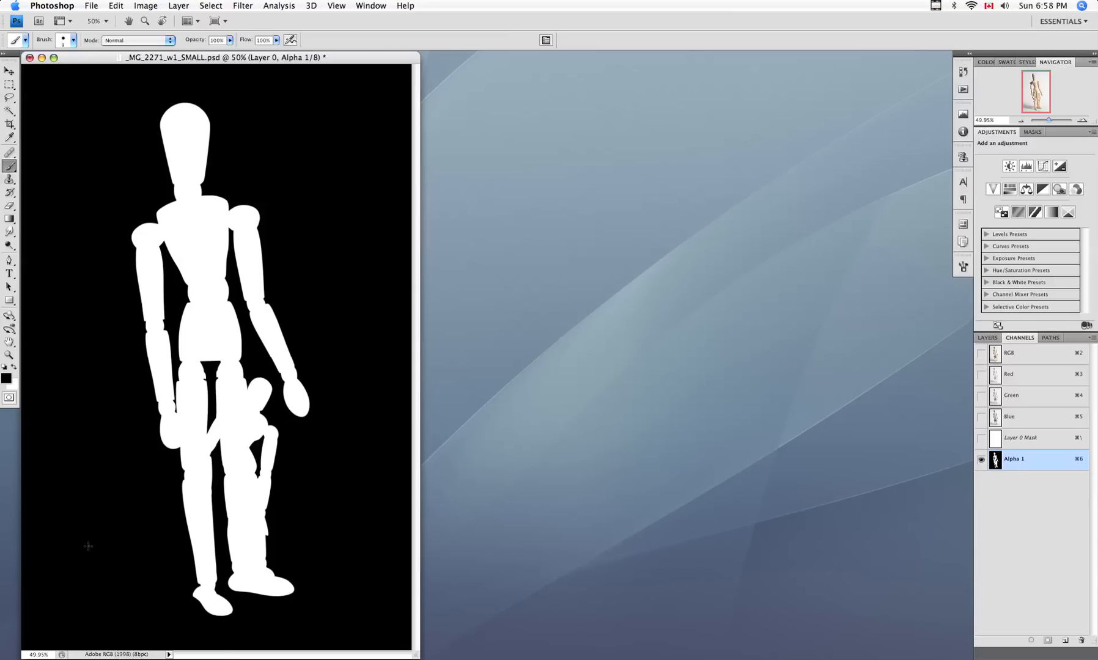
- Load Alpha 1 as a selection, restore the full-colour view without the alpha overlay, and return to the layers
left_click(995, 459, "super")
left_click(981, 353)
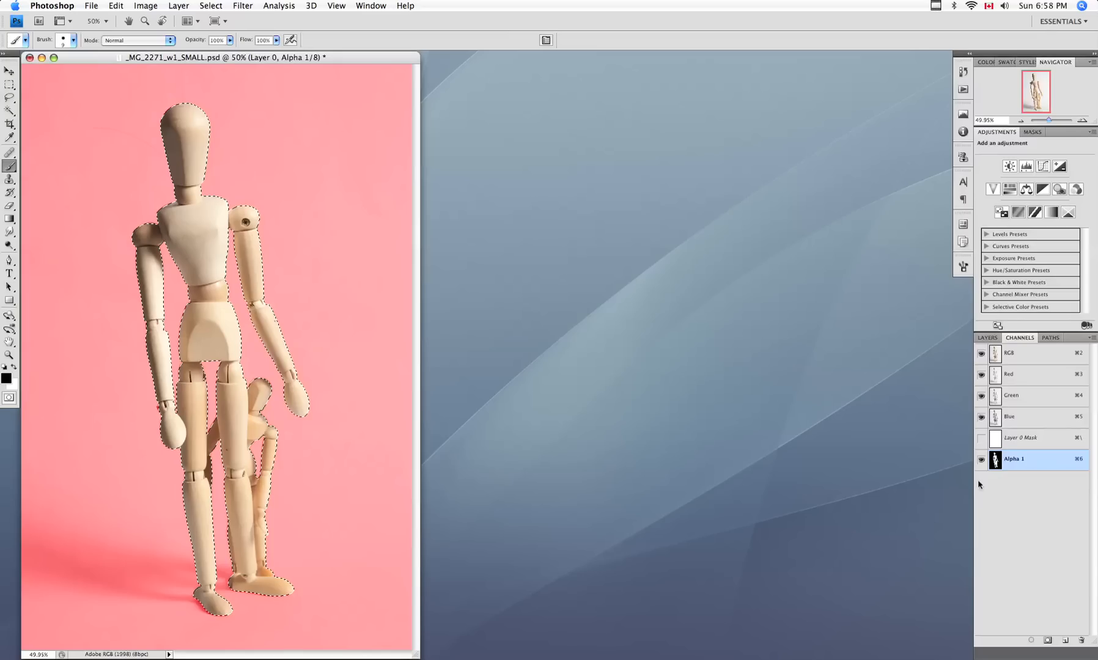
left_click(981, 459)
left_click(987, 337)
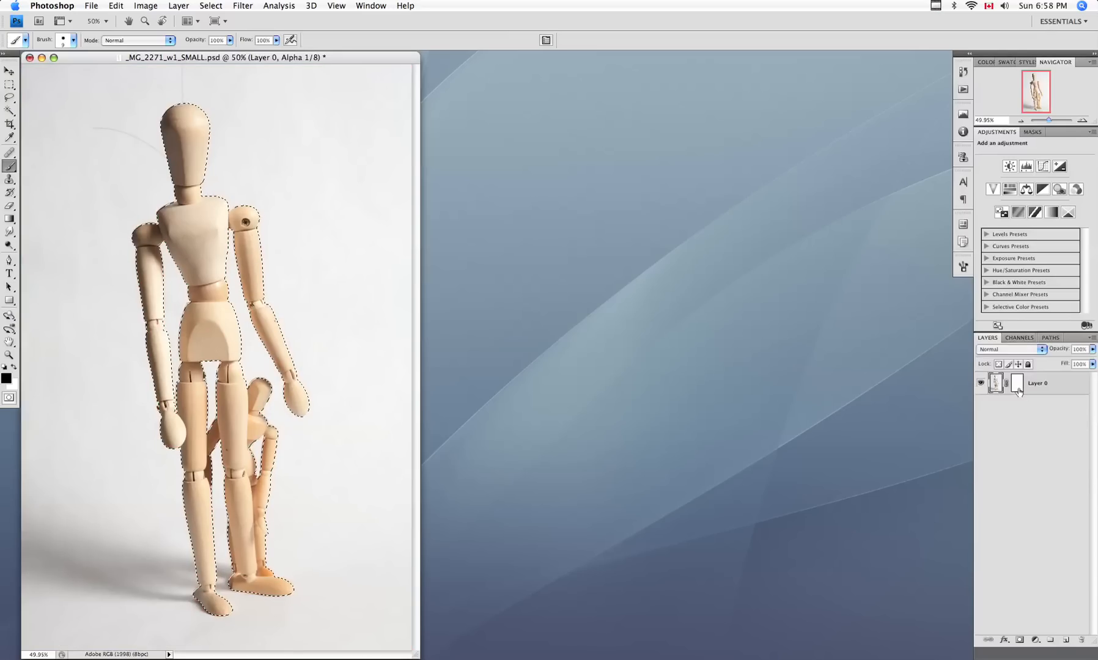
- Target Layer 0's image instead of its mask and enlarge the brush to 78 px
left_click(1017, 387)
left_click(996, 383)
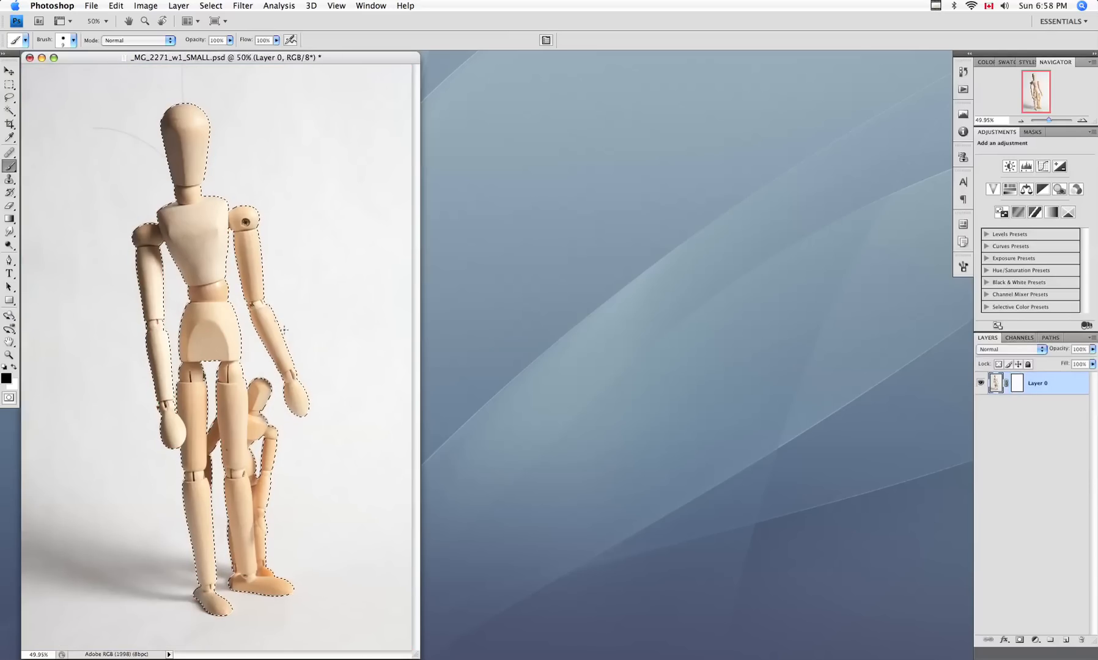
right_click(306, 318)
left_click_drag(342, 340, 359, 333)
key("Return")
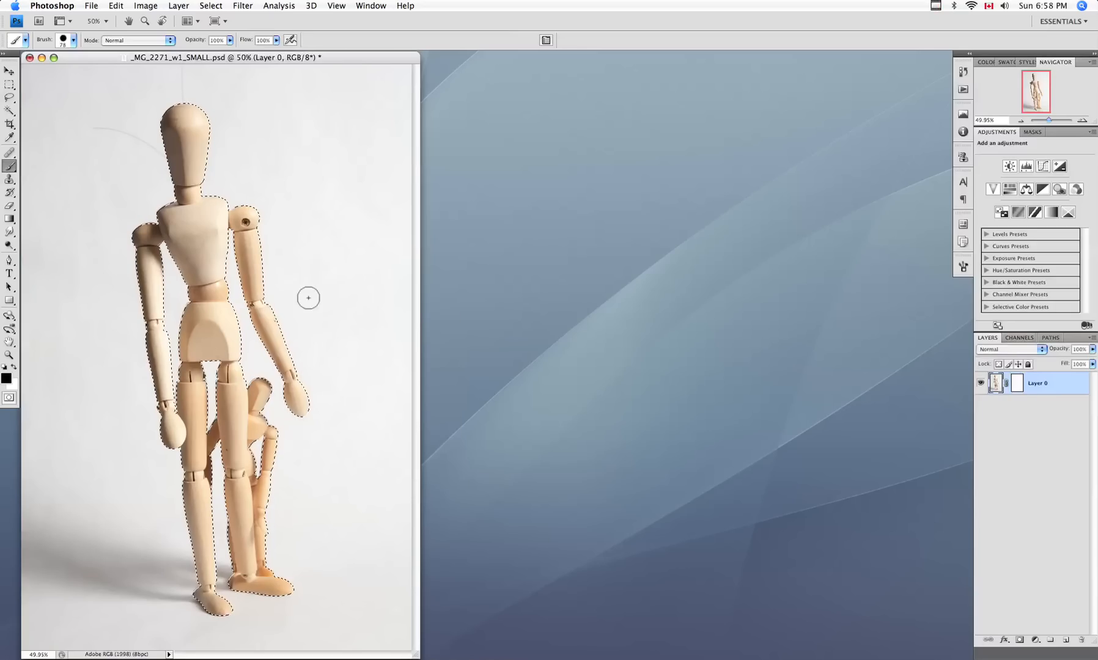
- Invert the selection to cover the background, and undo a trial black brush stroke on Layer 0's image
key("super+shift+i")
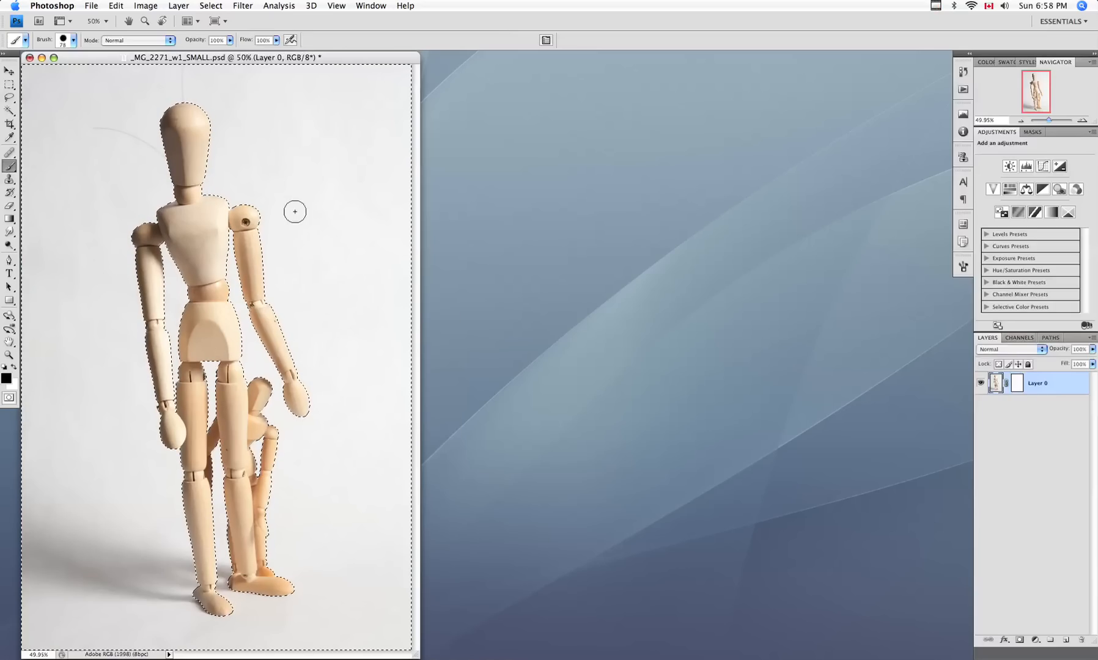
mouse_move(295, 204)
left_mouse_down()
mouse_move(272, 293)
mouse_move(306, 335)
mouse_move(273, 448)
mouse_move(276, 341)
mouse_move(389, 386)
left_mouse_up()
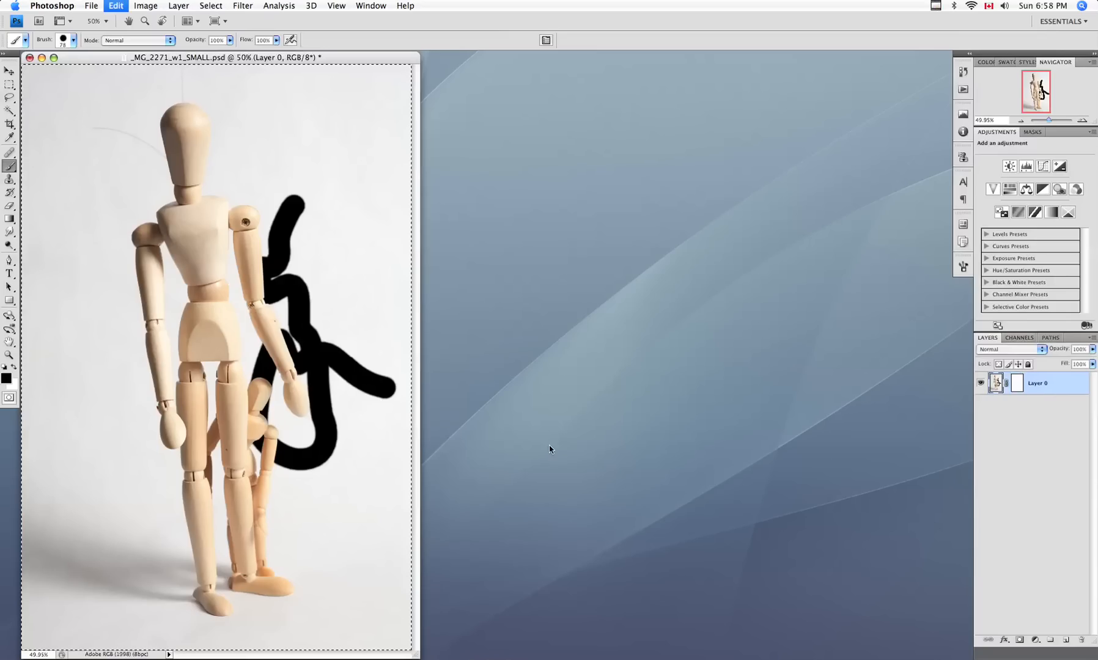
key("super+z")
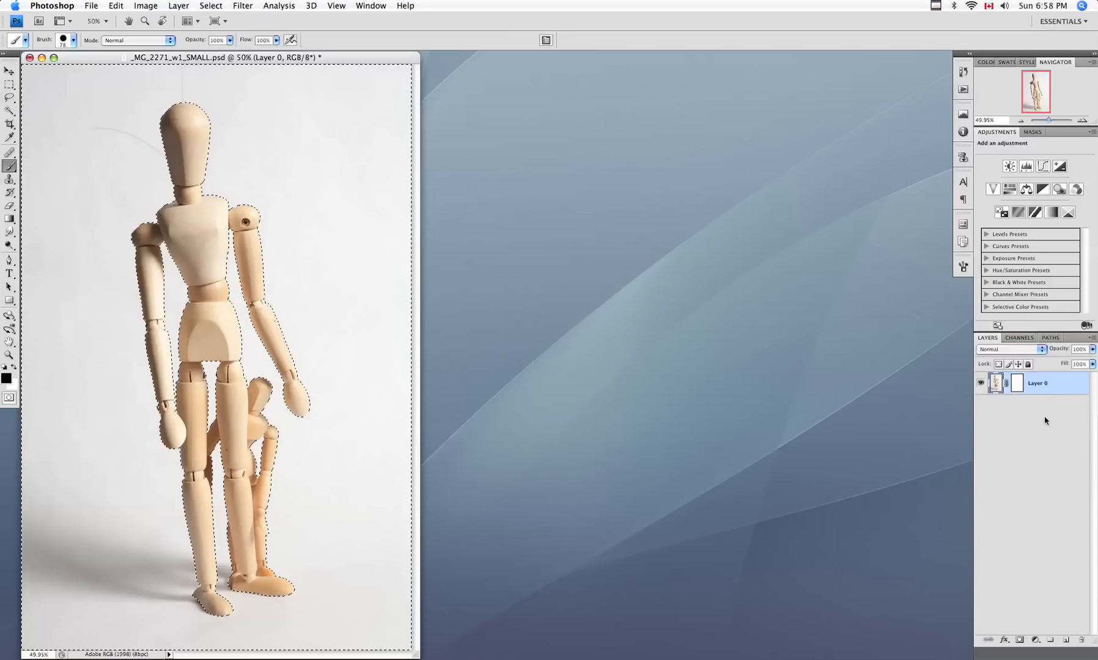
- Target Layer 0's mask and, with the selection edges hidden, paint black around the large manikin's head, shoulders and arms
left_click(1016, 384)
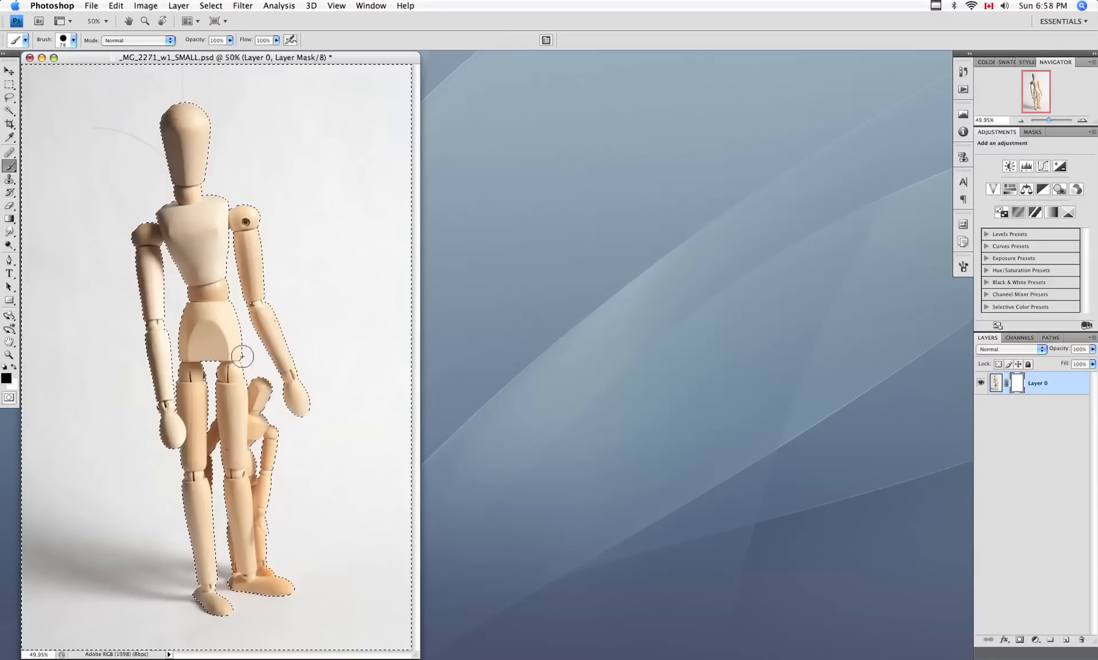
key("super+d")
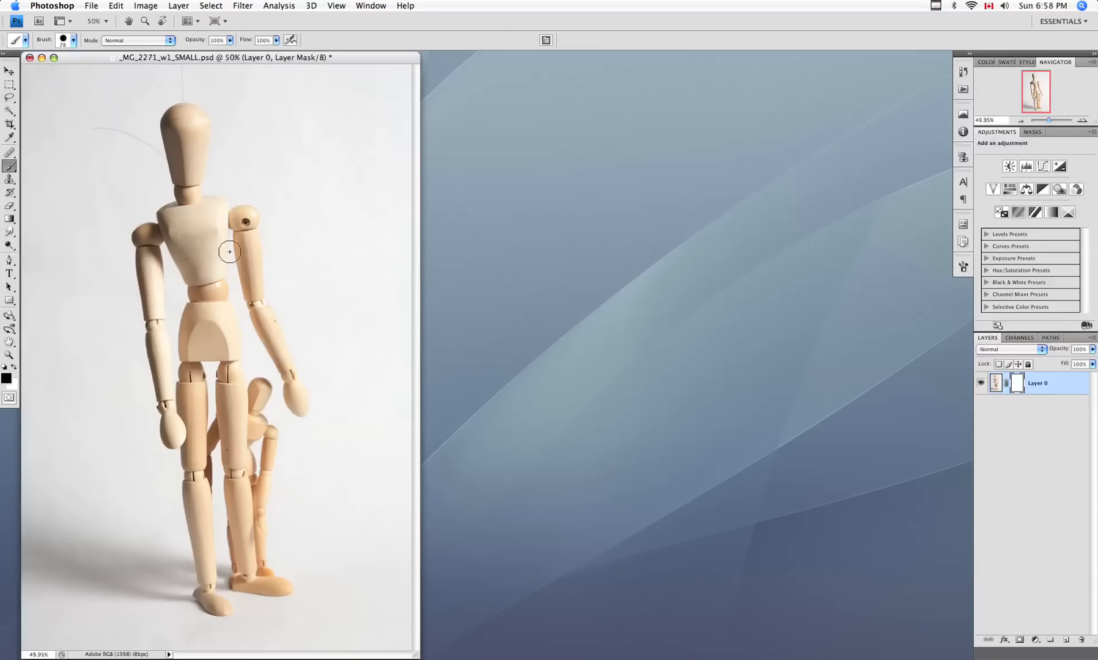
mouse_move(235, 245)
left_mouse_down()
mouse_move(282, 392)
mouse_move(310, 415)
mouse_move(257, 205)
mouse_move(203, 193)
mouse_move(204, 121)
mouse_move(164, 130)
mouse_move(166, 182)
mouse_move(140, 271)
mouse_move(138, 328)
mouse_move(147, 397)
mouse_move(176, 423)
mouse_move(165, 248)
mouse_move(183, 285)
mouse_move(174, 391)
left_mouse_up()
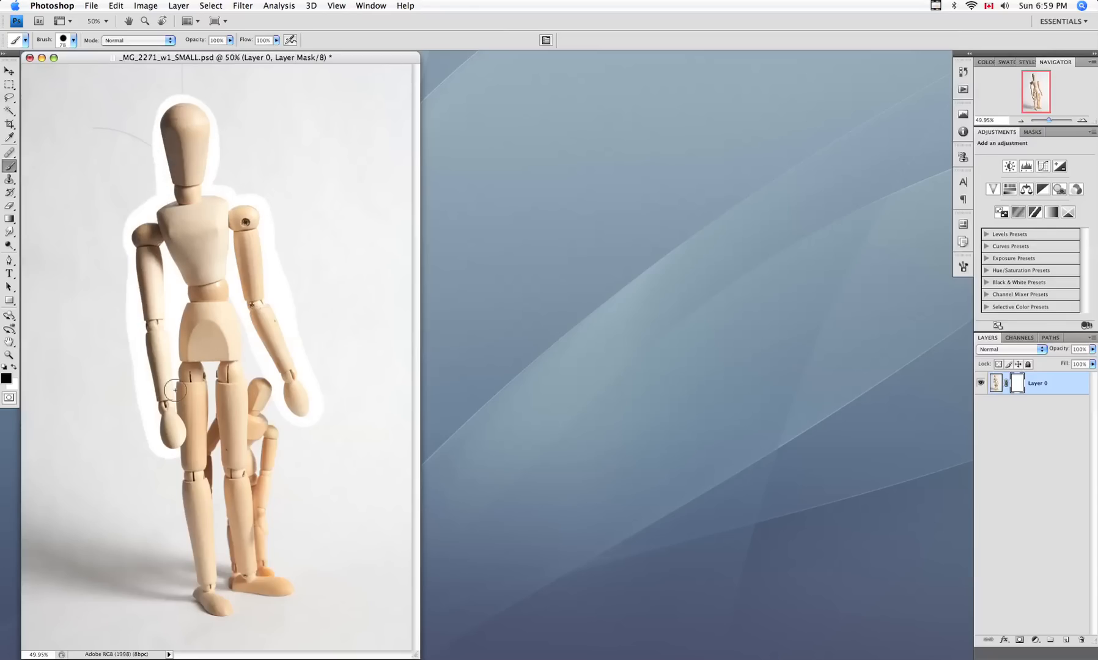
key("super+h")
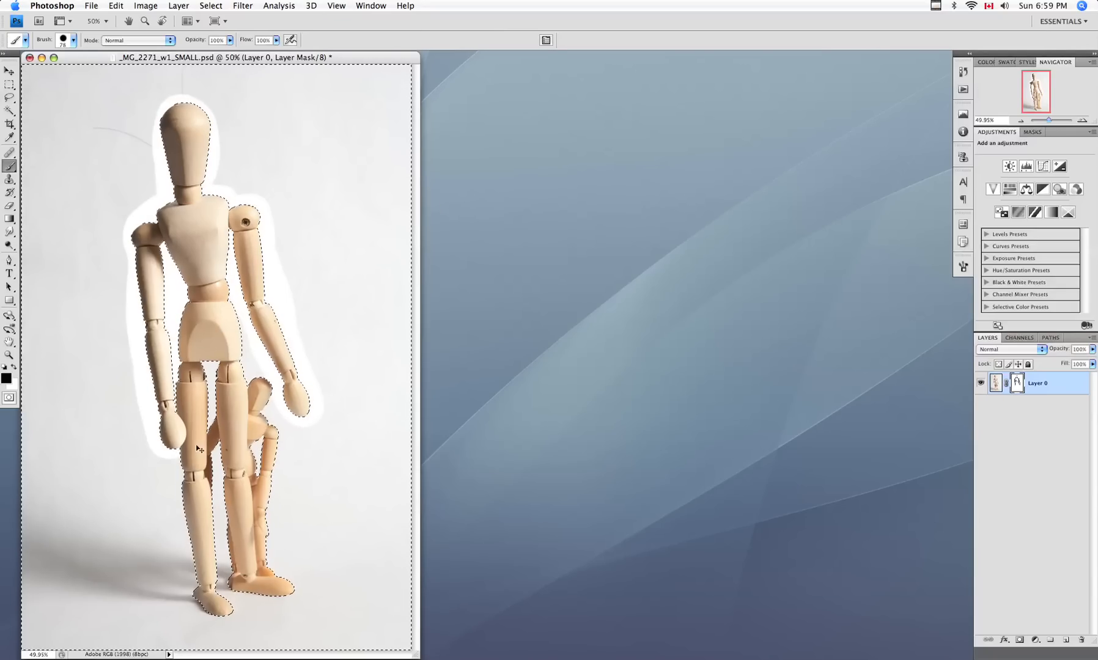
- Black out the remaining background on Layer 0's mask without a selection left active, and compare the layer with the mask disabled and re-enabled
key("super+d")
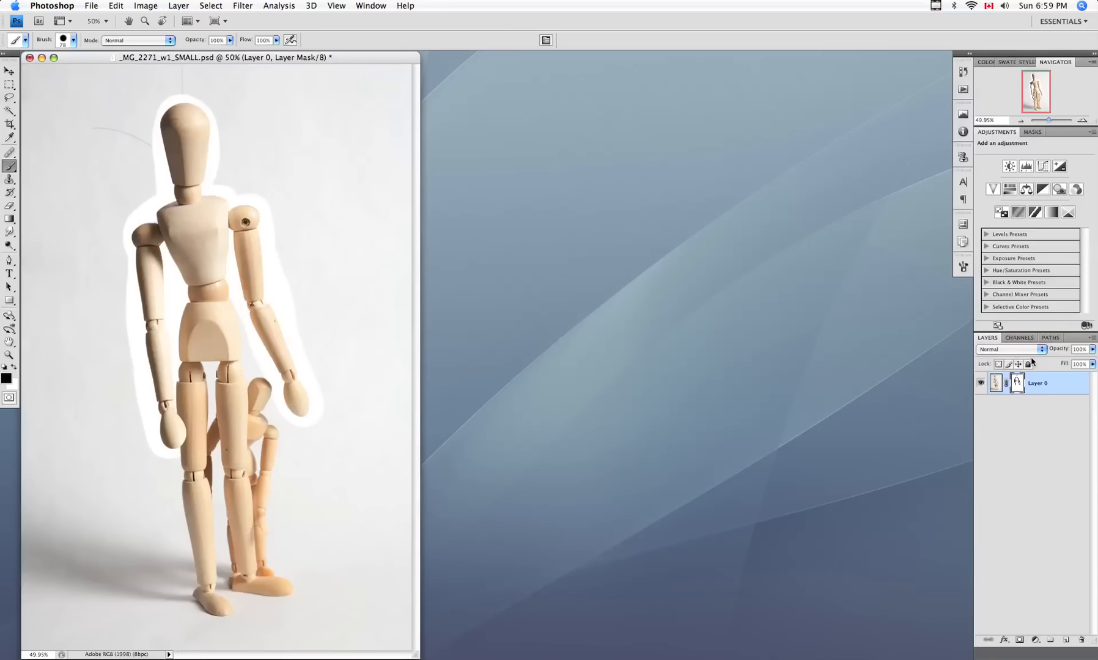
key("x")
key("super+z")
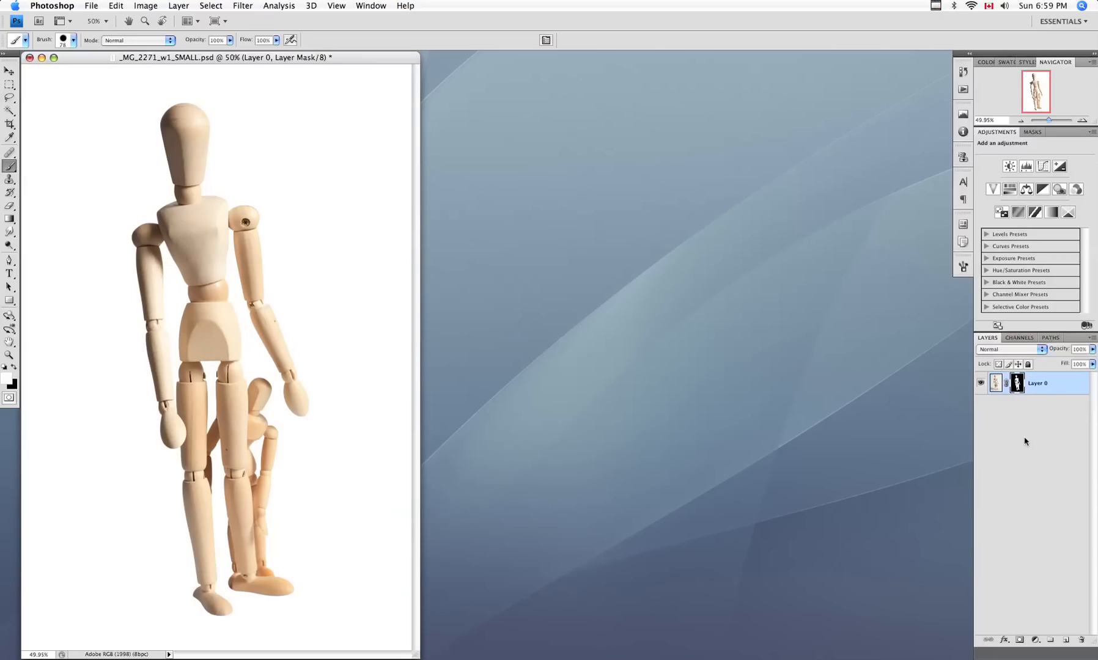
left_click(1017, 384, "shift")
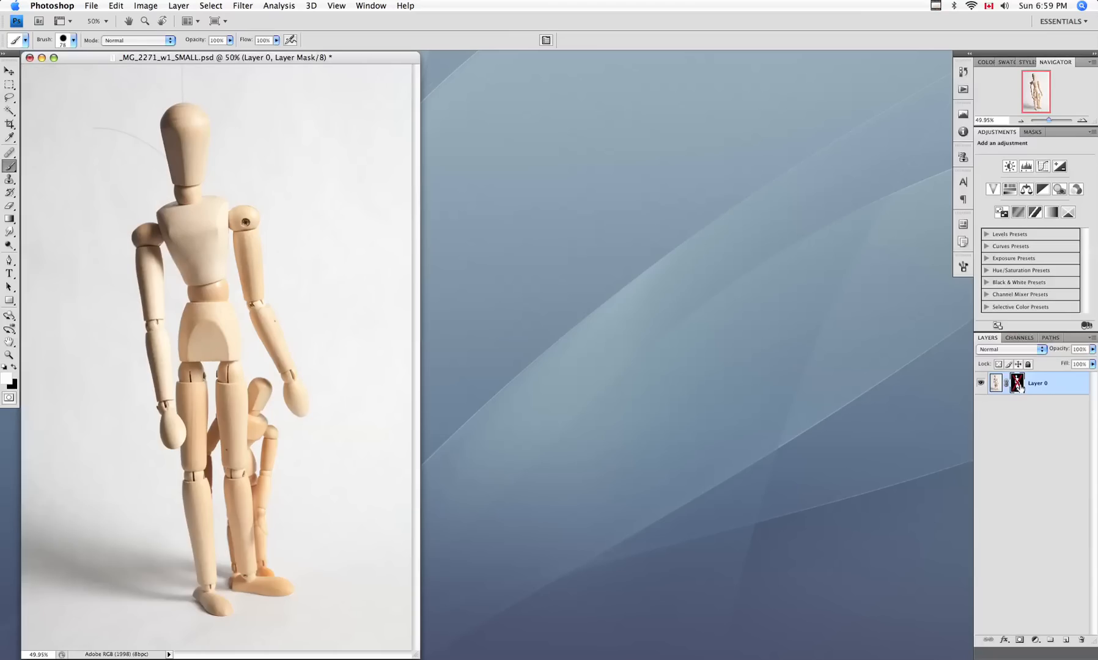
left_click(1018, 384, "shift")
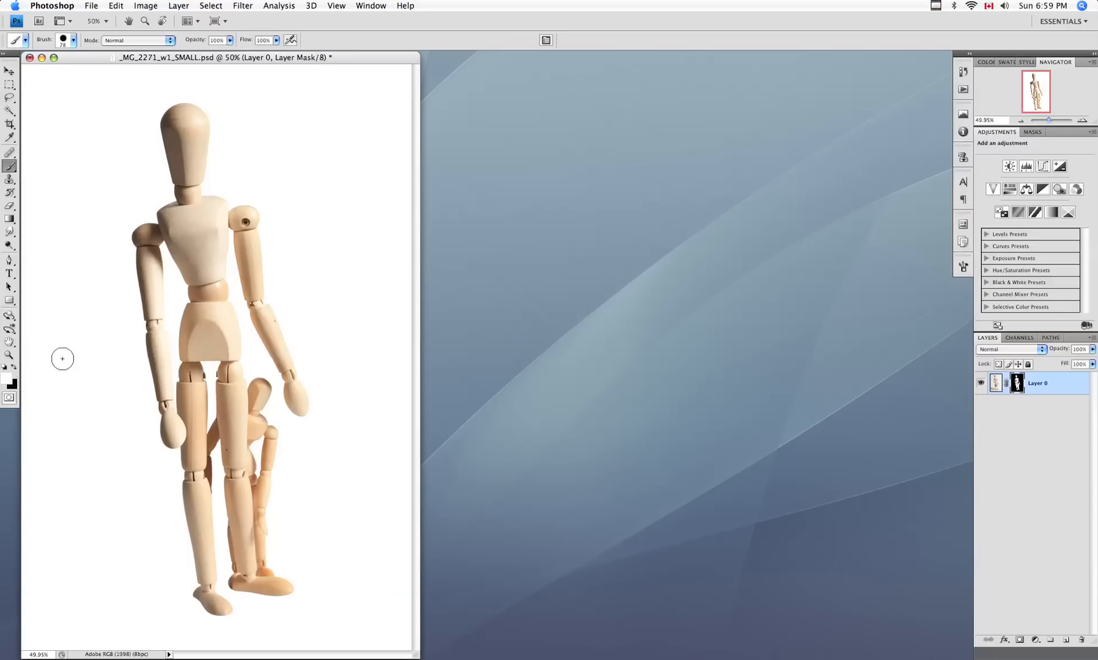
- Paint a long white stroke at 50% opacity on the mask beside the large manikin and display the mask on its own
key("5")
left_click_drag(58, 238, 141, 547)
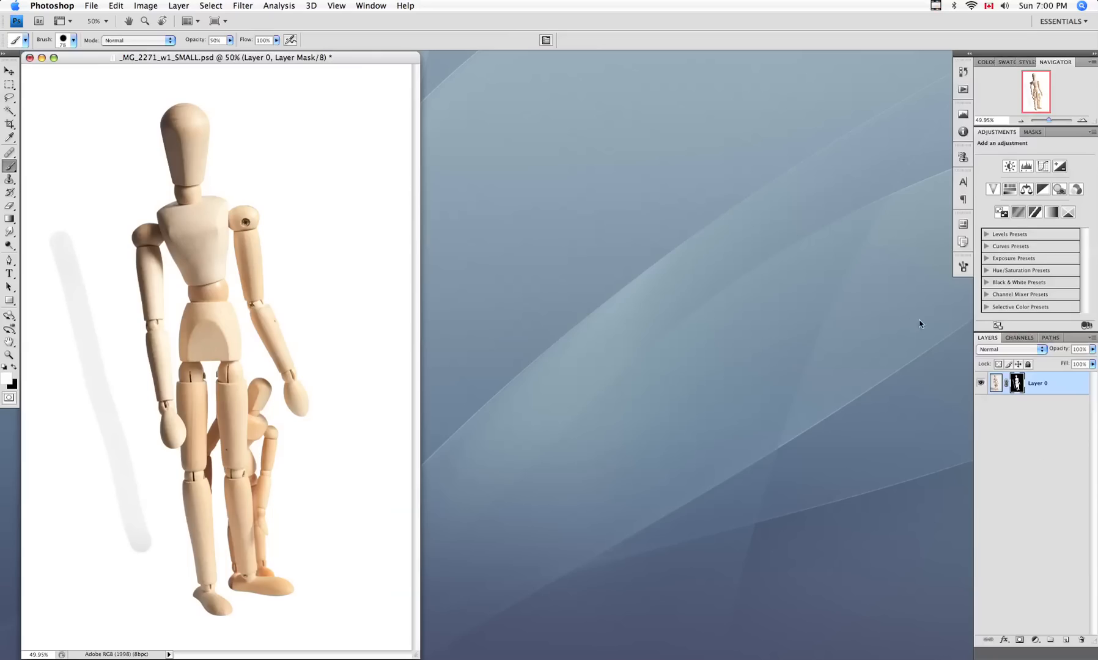
left_click(1018, 383, "alt")
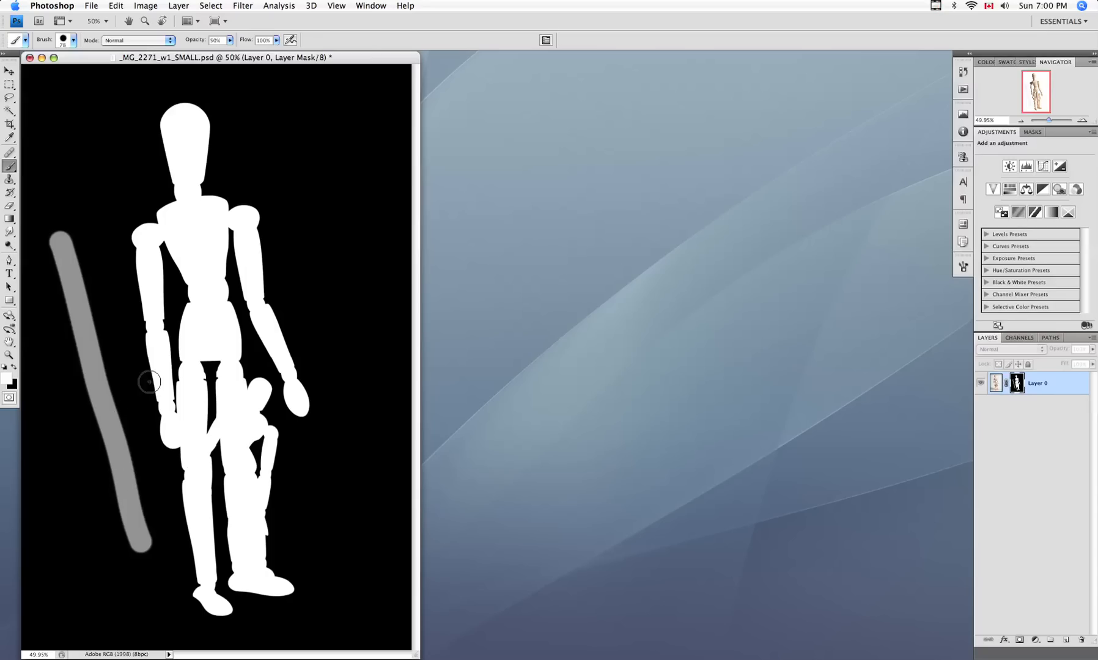
- Lasso around the grey stroke on the mask, clear it to black, and deselect
key("l")
mouse_move(75, 212)
left_mouse_down()
mouse_move(118, 341)
mouse_move(164, 558)
mouse_move(40, 202)
mouse_move(65, 212)
left_mouse_up()
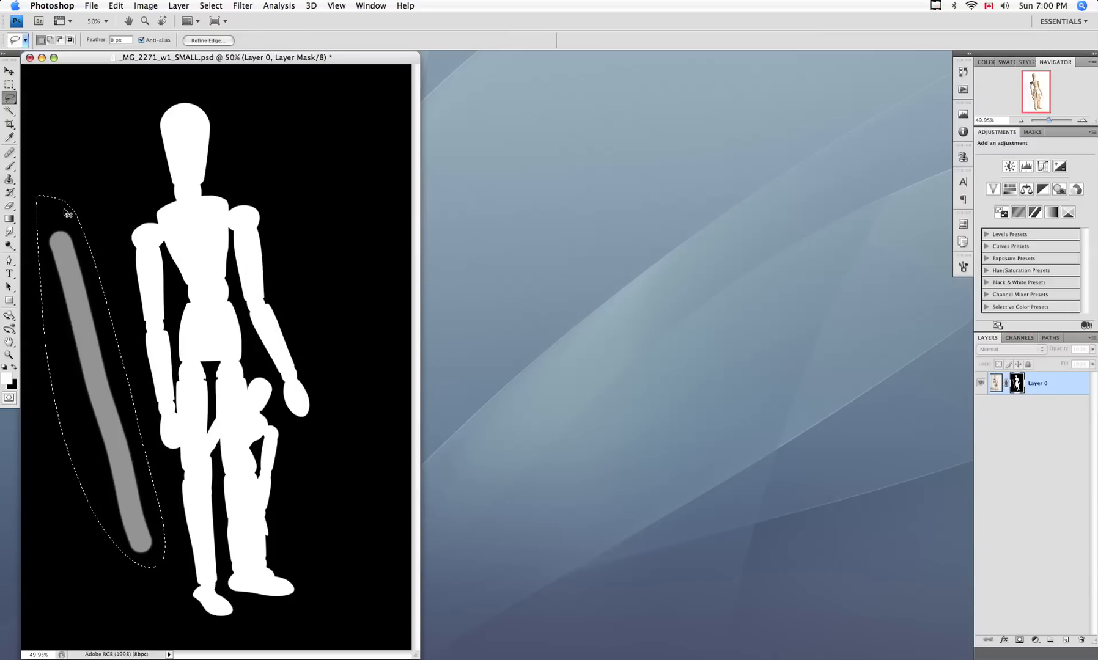
key("Delete")
key("super+d")
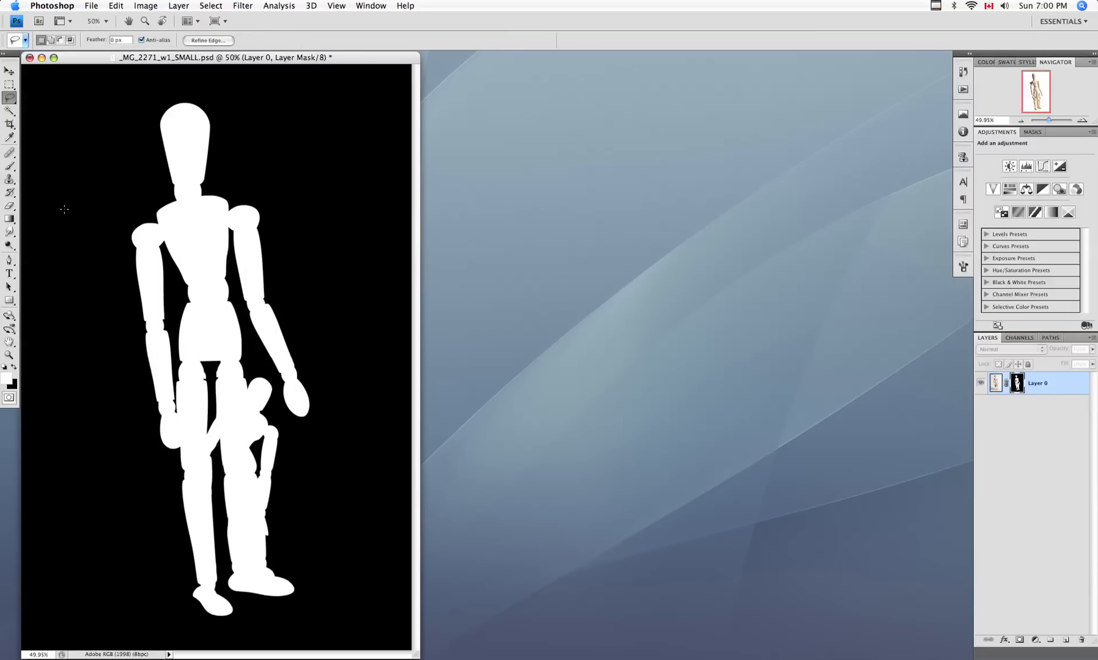
key("super+z")
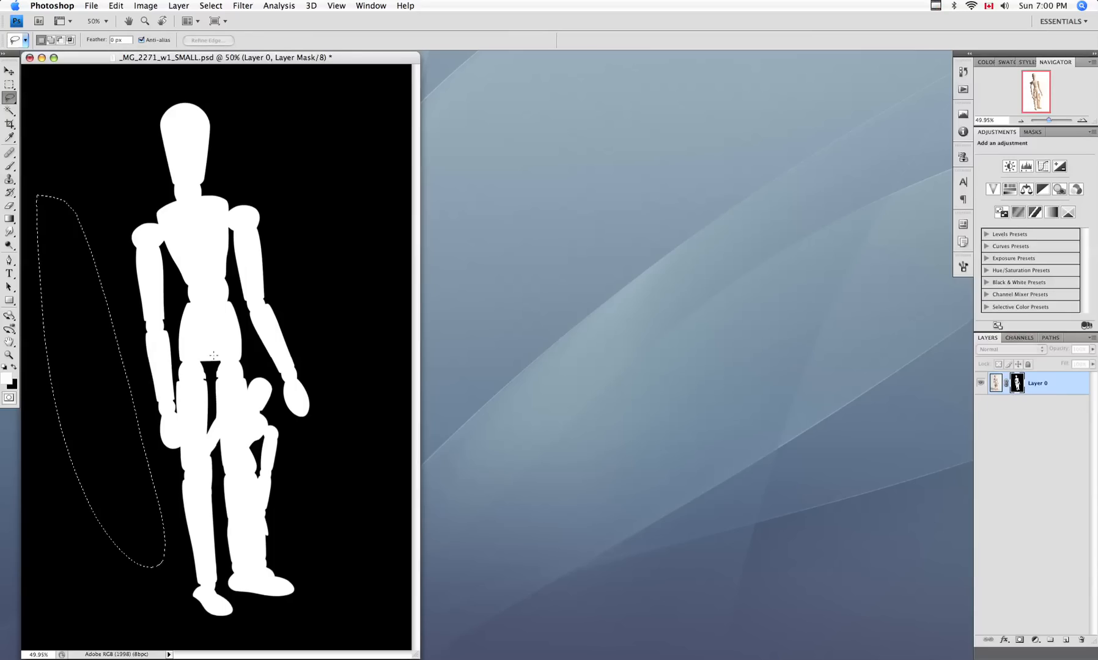
key("super+d")
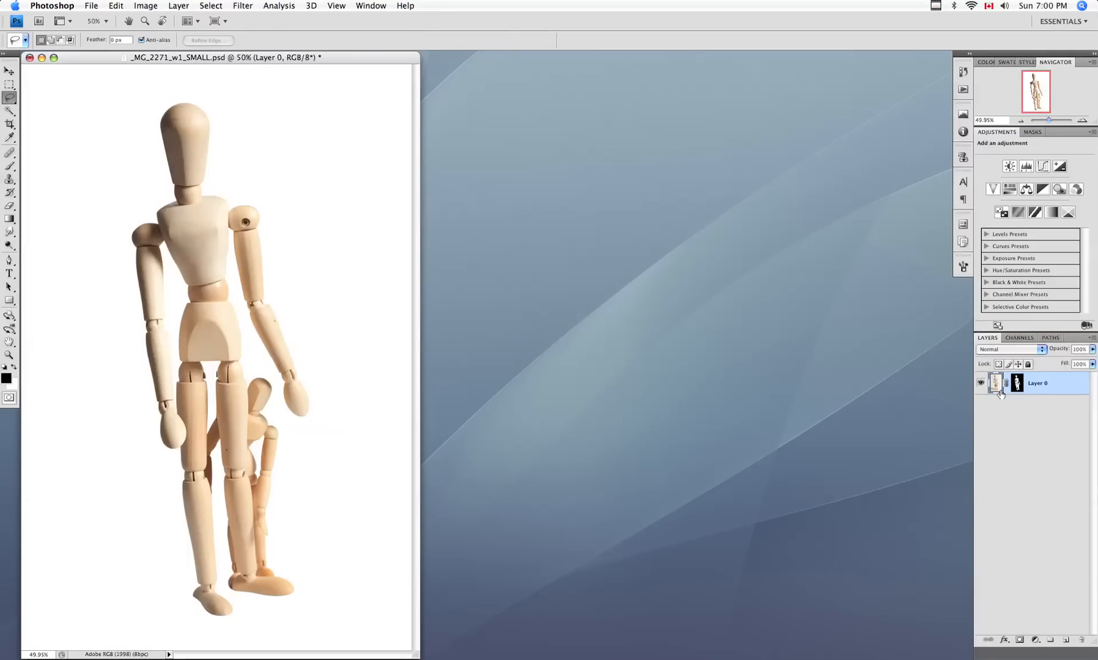
- Switch the target between Layer 0's image and mask, display the mask on its own, and return to the image view
left_click(995, 385)
left_click(1022, 399)
left_click(1022, 399, "alt")
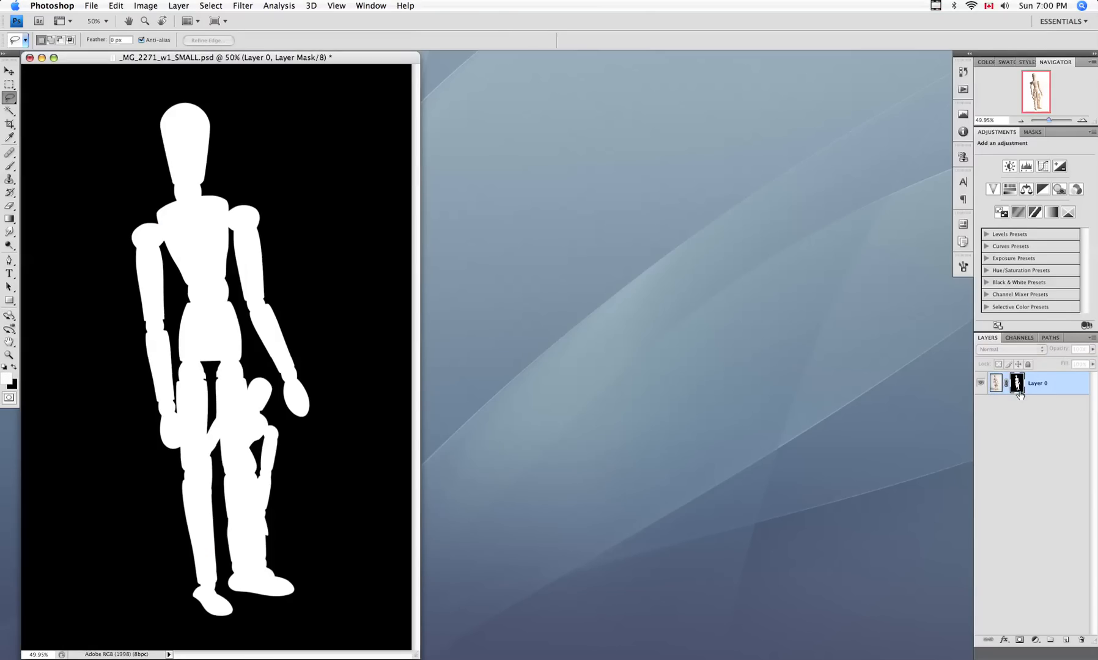
left_click(1021, 398, "alt")
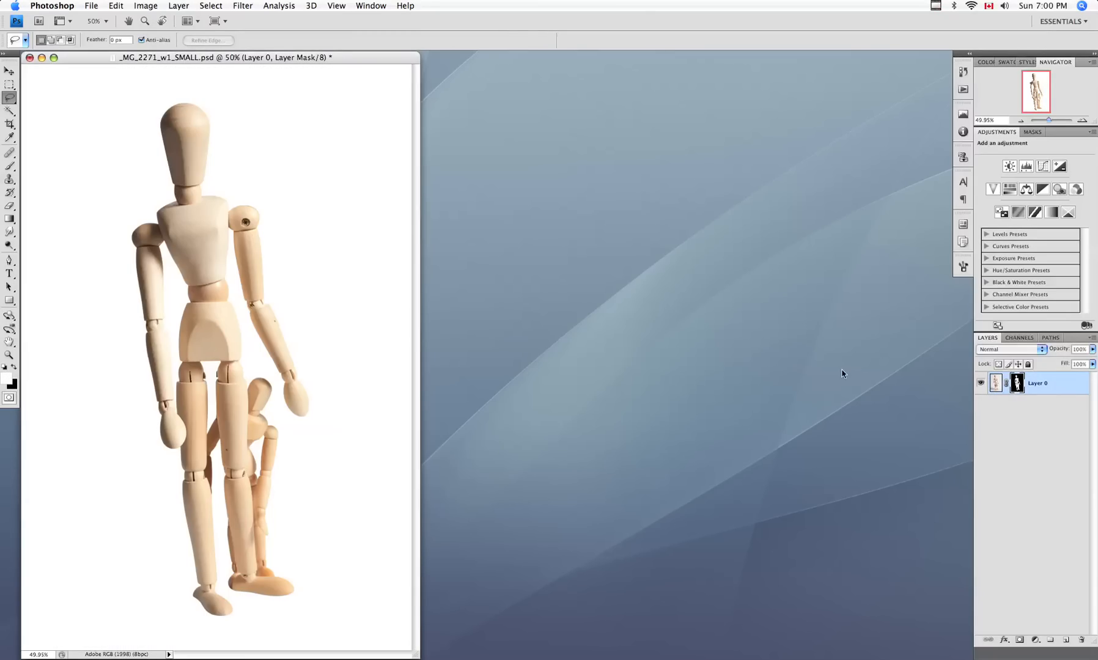
- Add a Curves adjustment layer that darkens input 151 to output 80, and invert its mask to black
left_click(1036, 640)
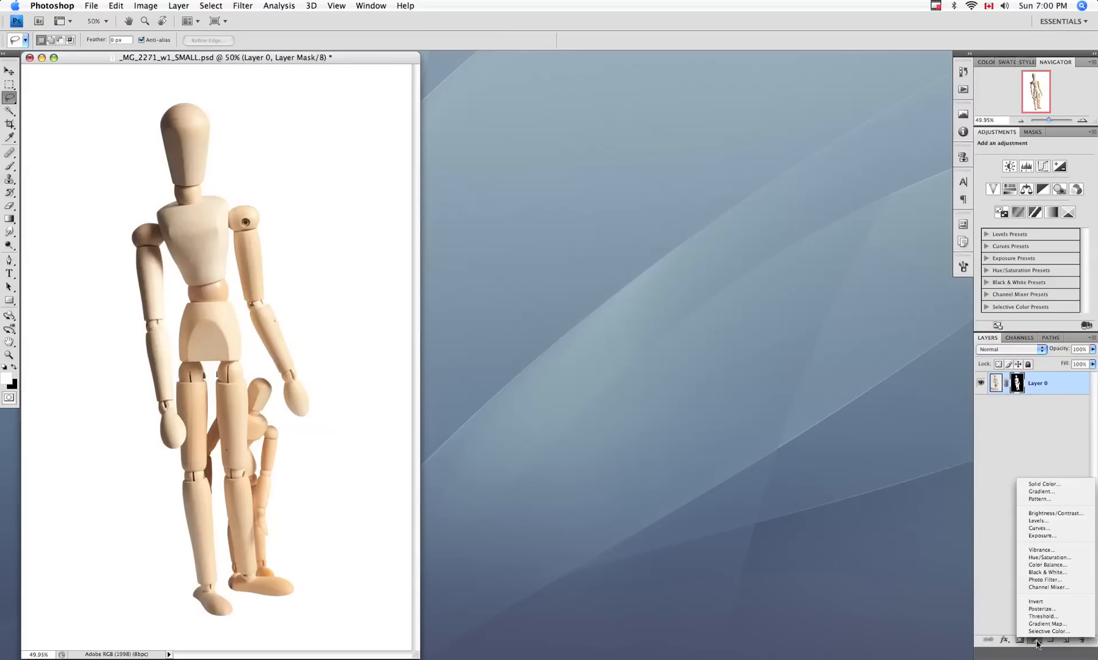
left_click(1039, 528)
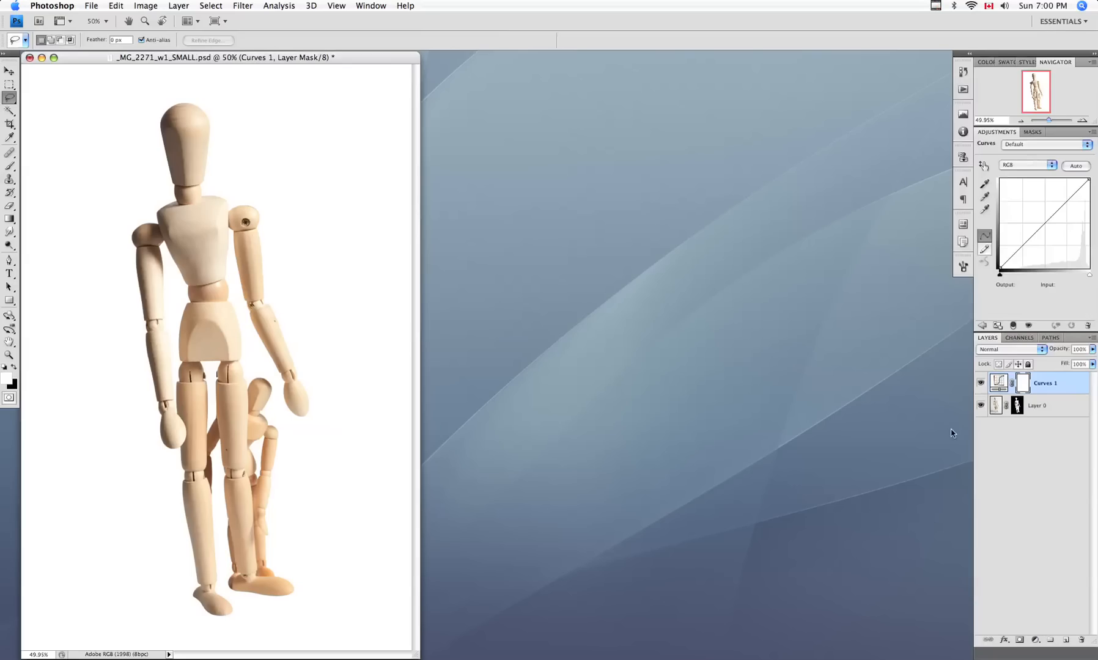
left_click(1048, 226)
left_click_drag(1048, 225, 1052, 239)
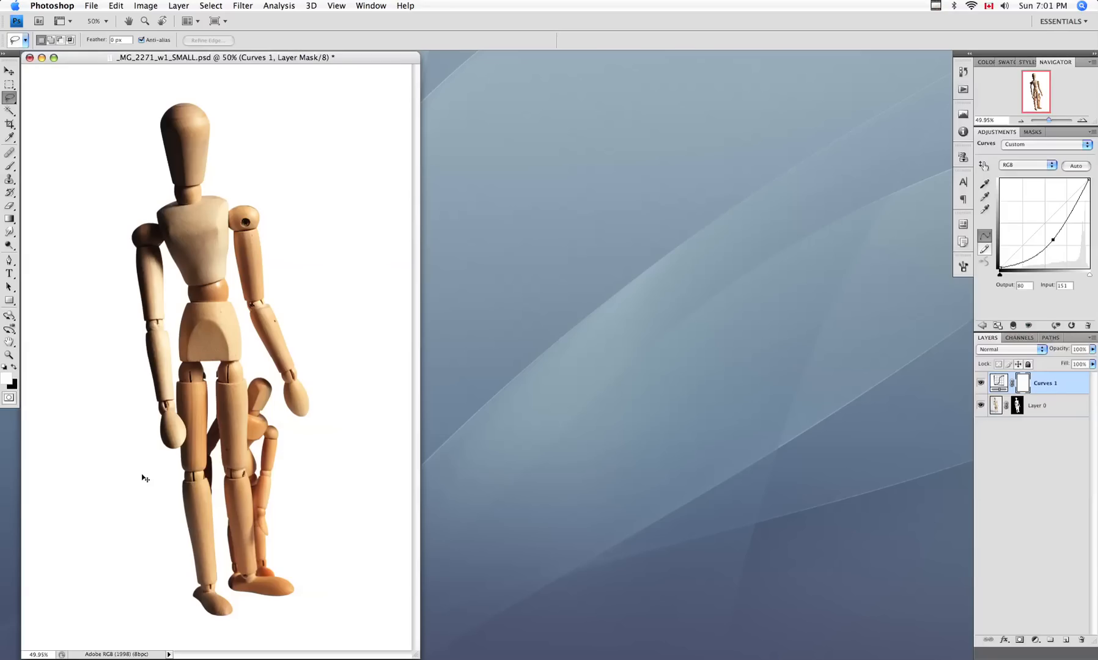
key("super+i")
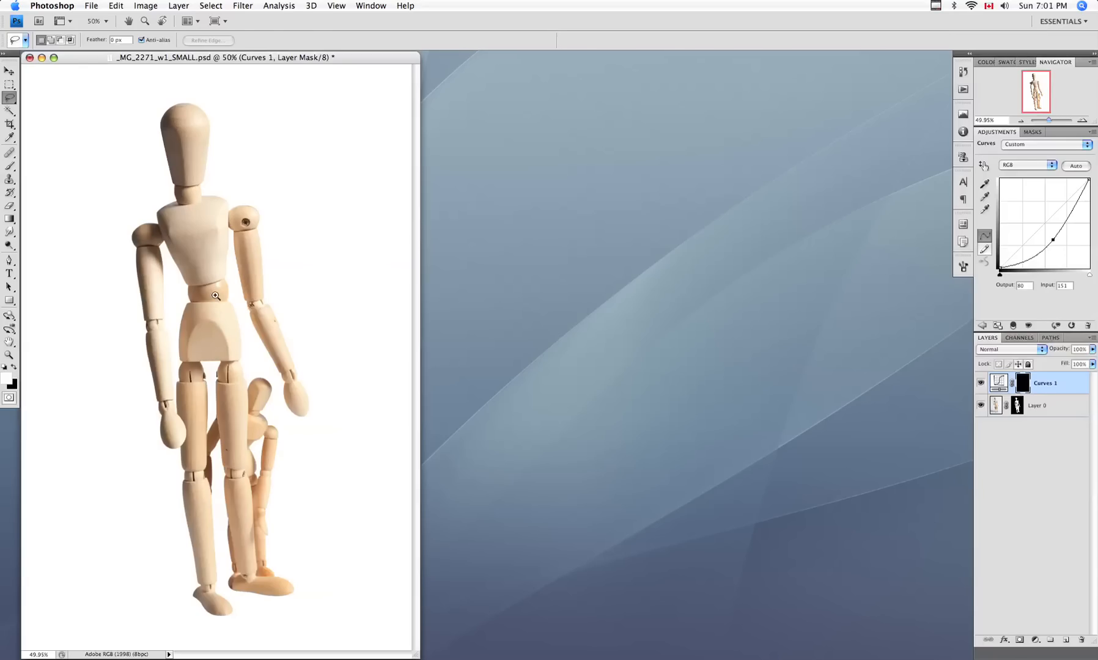
- Zoom in on the large manikin's neck joint and reduce the brush to 20 px
key("z")
left_click_drag(162, 166, 218, 221)
scroll(416, 275, "up", 2)
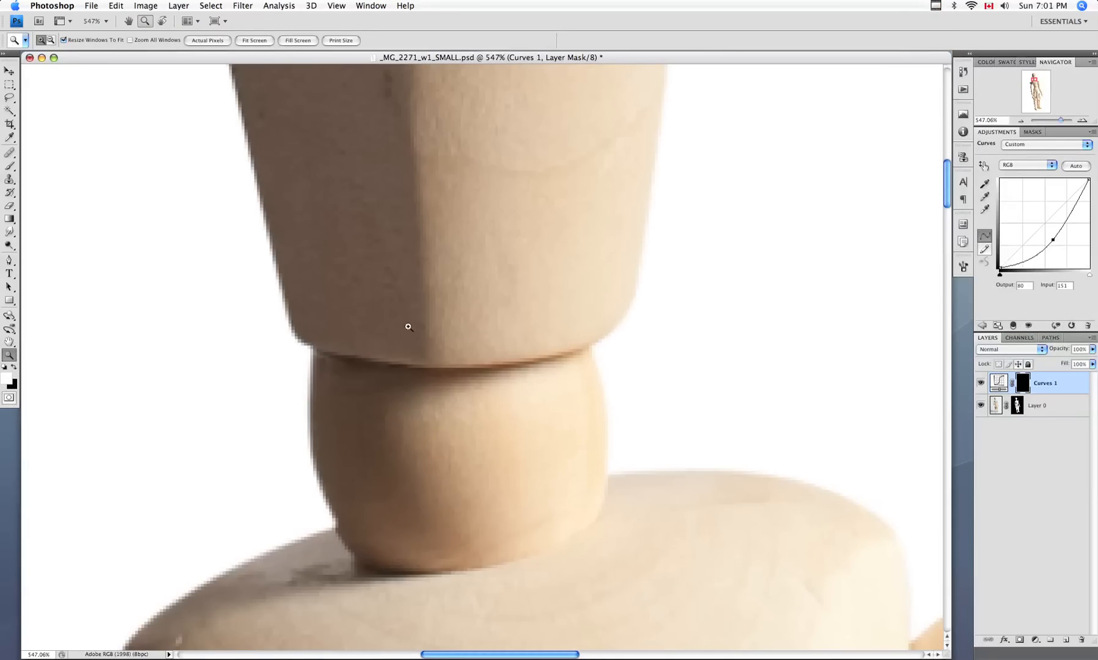
key("b")
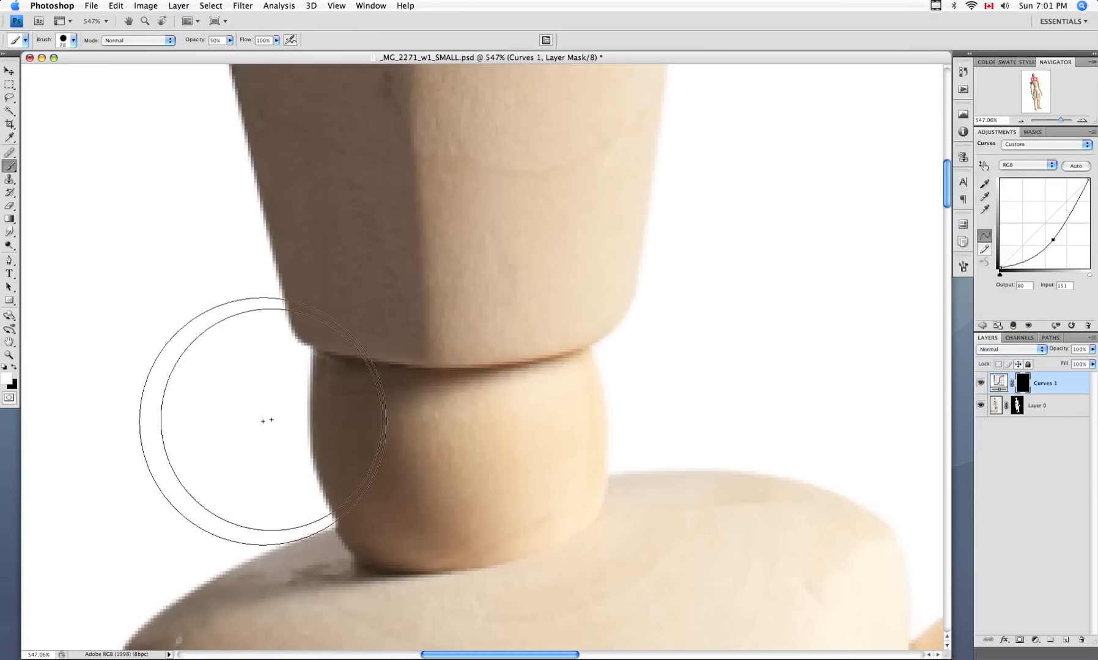
key("bracketleft")
key("bracketleft")
key("bracketleft")
key("bracketleft")
key("bracketleft")
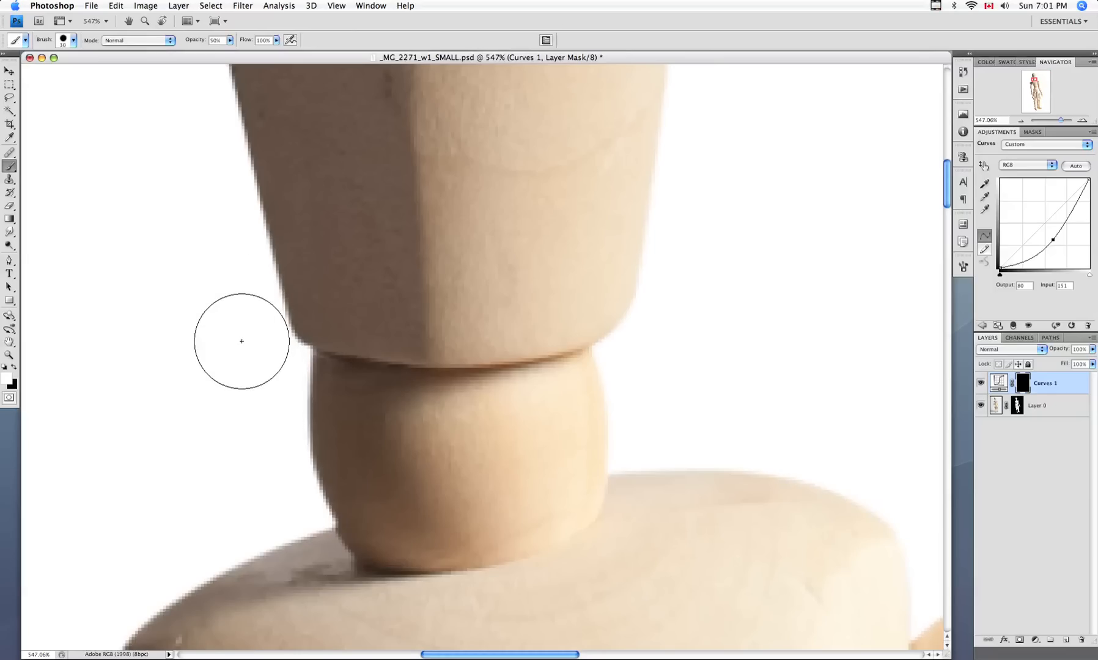
key("bracketleft")
key("bracketleft")
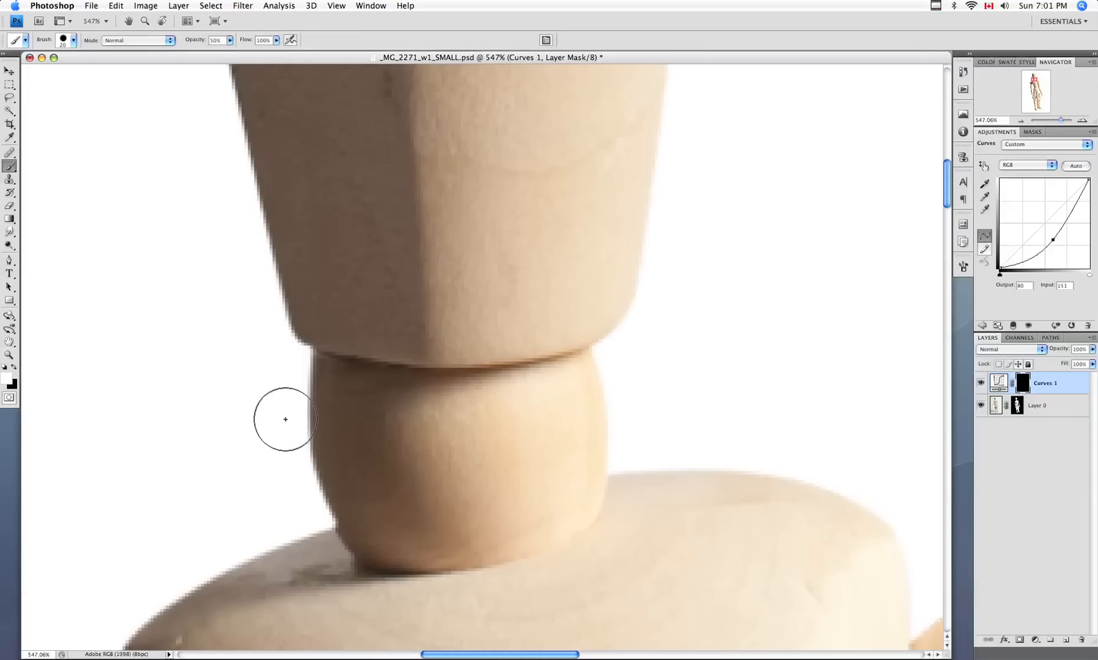
- Enlarge the brush to 50 px for comparison, and bring it down to 15 px
key("bracketright")
key("bracketright")
key("bracketright")
key("bracketright")
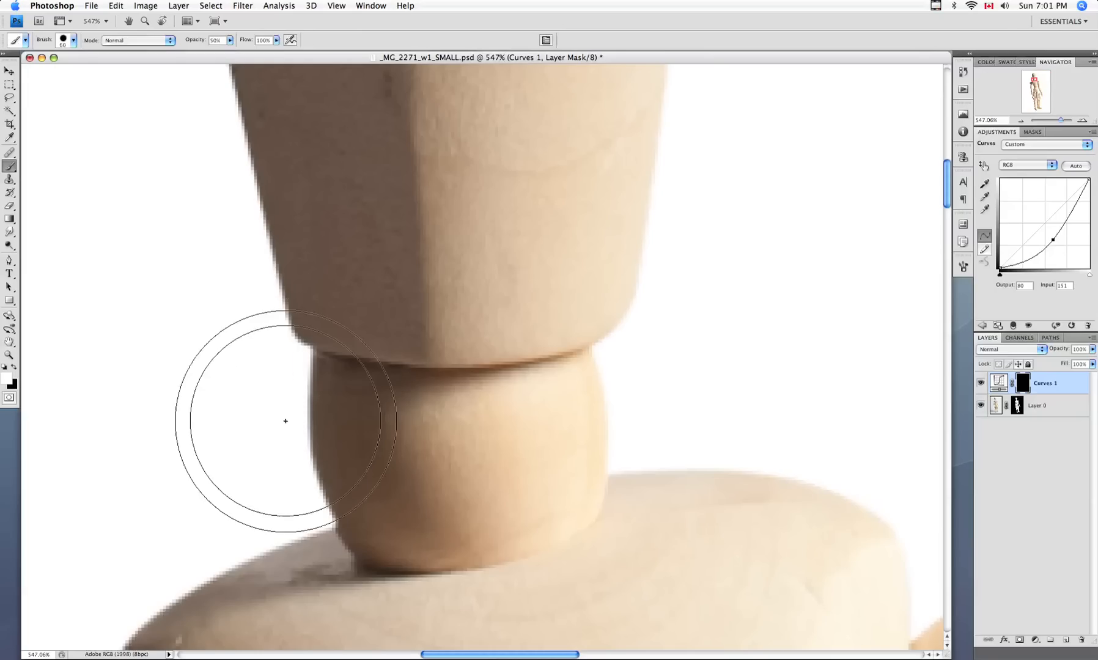
key("bracketleft")
key("bracketleft")
key("bracketleft")
key("bracketleft")
key("bracketleft")
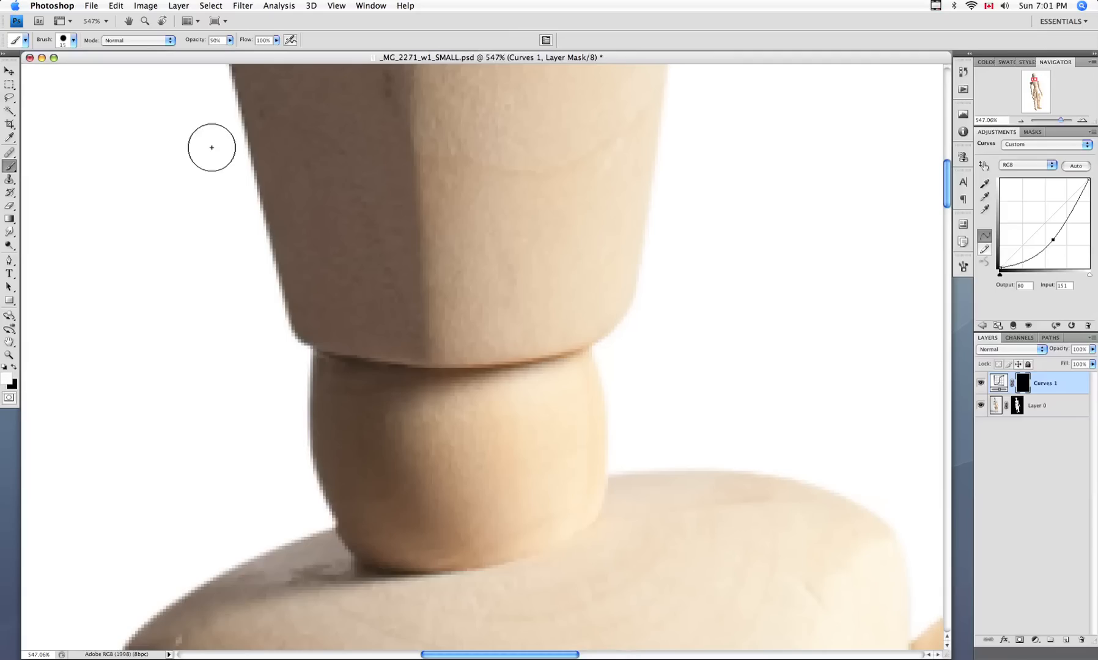
- Try different brush opacities, including 50%, and set the opacity to 100%
mouse_move(192, 41)
left_mouse_down()
mouse_move(243, 52)
mouse_move(205, 47)
left_mouse_up()
key("0")
key("5")
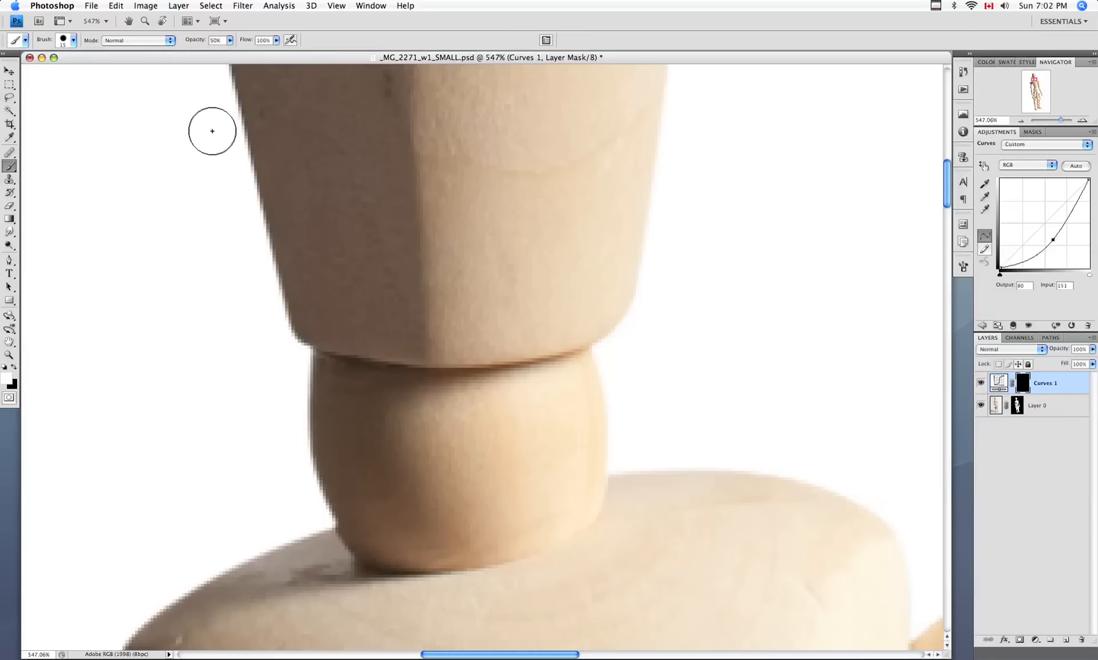
key("1")
key("2")
key("0")
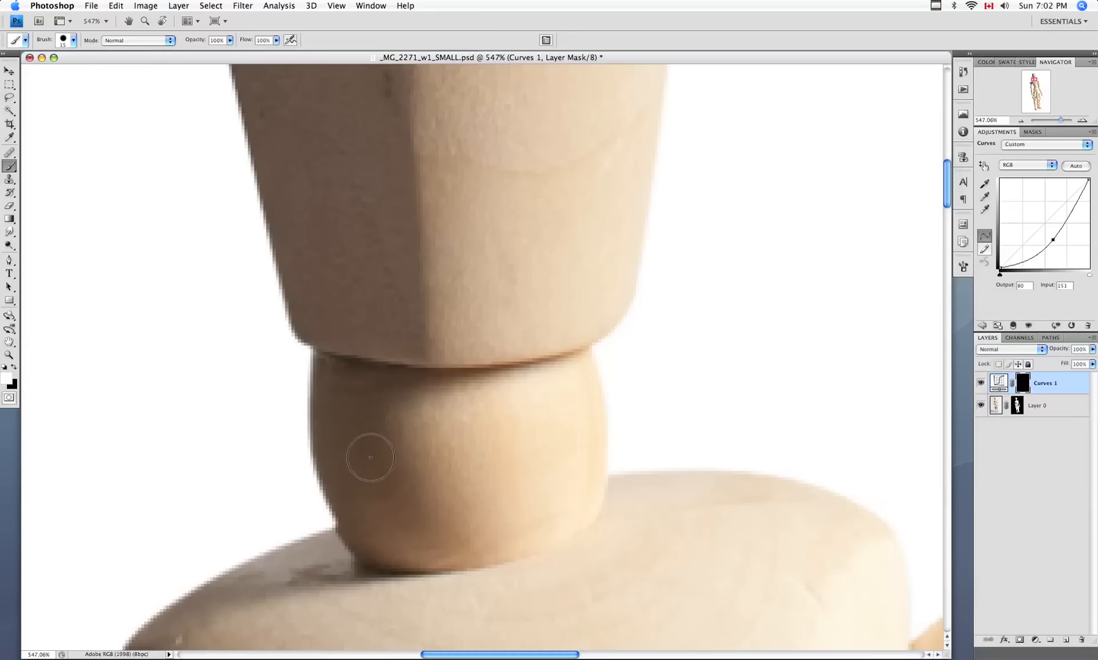
- Paint white on the Curves 1 mask over the large manikin's neck joint and the shoulder joint with the screw
mouse_move(343, 442)
left_mouse_down()
mouse_move(409, 457)
mouse_move(388, 415)
mouse_move(312, 373)
mouse_move(466, 384)
mouse_move(578, 372)
mouse_move(584, 448)
mouse_move(571, 500)
mouse_move(453, 542)
mouse_move(368, 533)
mouse_move(326, 444)
mouse_move(448, 470)
mouse_move(544, 446)
mouse_move(413, 424)
mouse_move(428, 476)
mouse_move(288, 162)
left_mouse_up()
left_click_drag(769, 457, 424, 361)
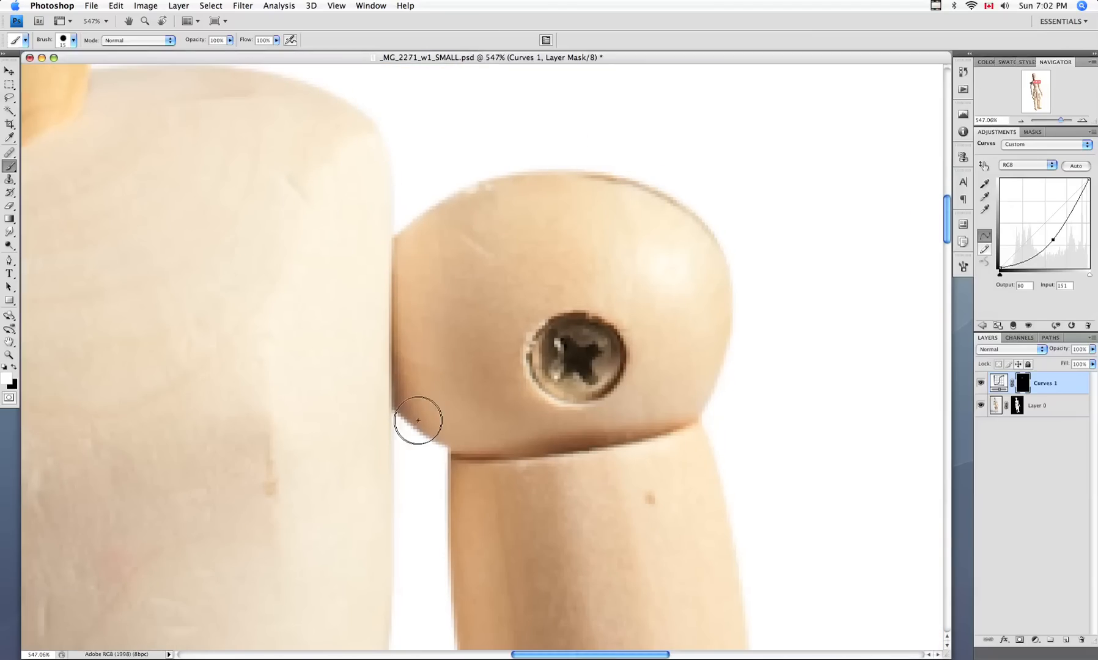
mouse_move(418, 420)
left_mouse_down()
mouse_move(407, 416)
mouse_move(419, 228)
mouse_move(441, 432)
mouse_move(639, 402)
mouse_move(580, 431)
mouse_move(519, 435)
mouse_move(708, 387)
mouse_move(673, 213)
mouse_move(426, 239)
mouse_move(637, 186)
mouse_move(461, 328)
mouse_move(492, 248)
mouse_move(579, 392)
mouse_move(684, 233)
mouse_move(666, 373)
mouse_move(988, 396)
left_mouse_up()
left_click_drag(496, 312, 854, 410)
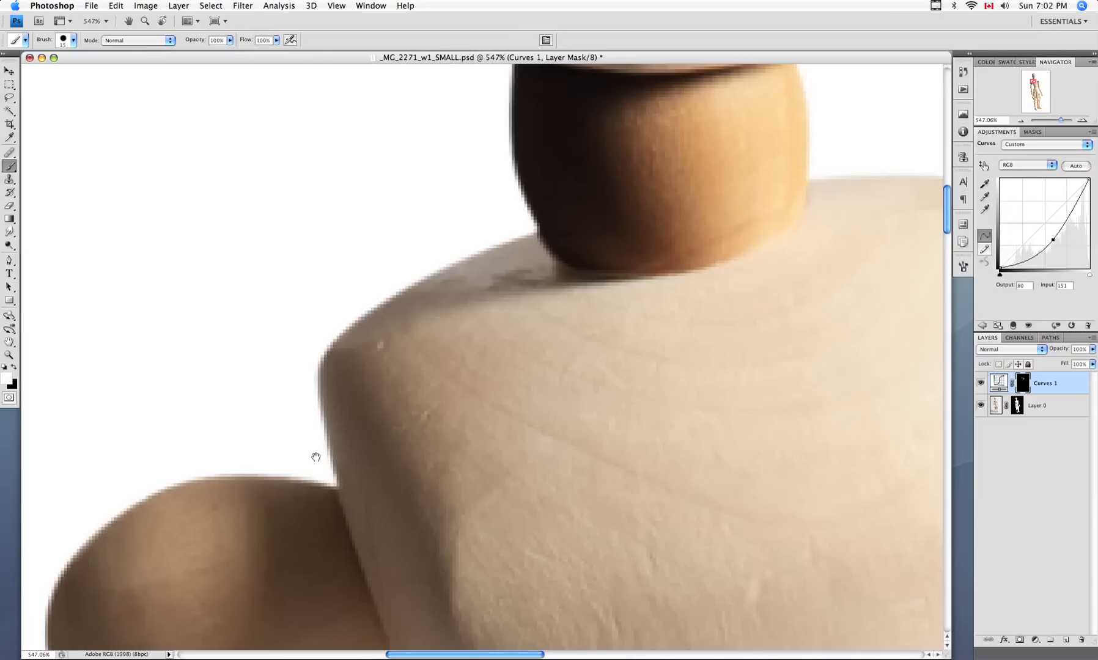
- Paint white on the Curves 1 mask over the large manikin's other shoulder joint and fit the whole image in view
left_click_drag(315, 457, 405, 208)
mouse_move(173, 459)
left_mouse_down()
mouse_move(421, 451)
mouse_move(455, 420)
mouse_move(399, 255)
mouse_move(276, 252)
mouse_move(134, 429)
mouse_move(189, 355)
mouse_move(335, 313)
mouse_move(424, 416)
mouse_move(309, 399)
mouse_move(263, 376)
left_mouse_up()
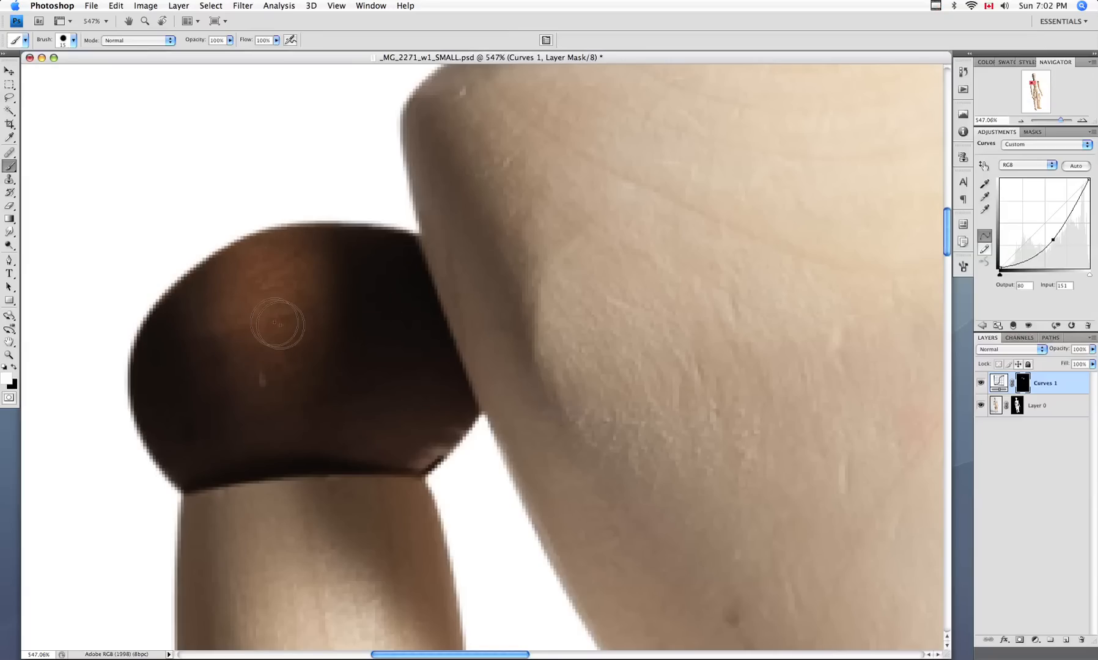
scroll(611, 330, "up", 10)
key("super+0")
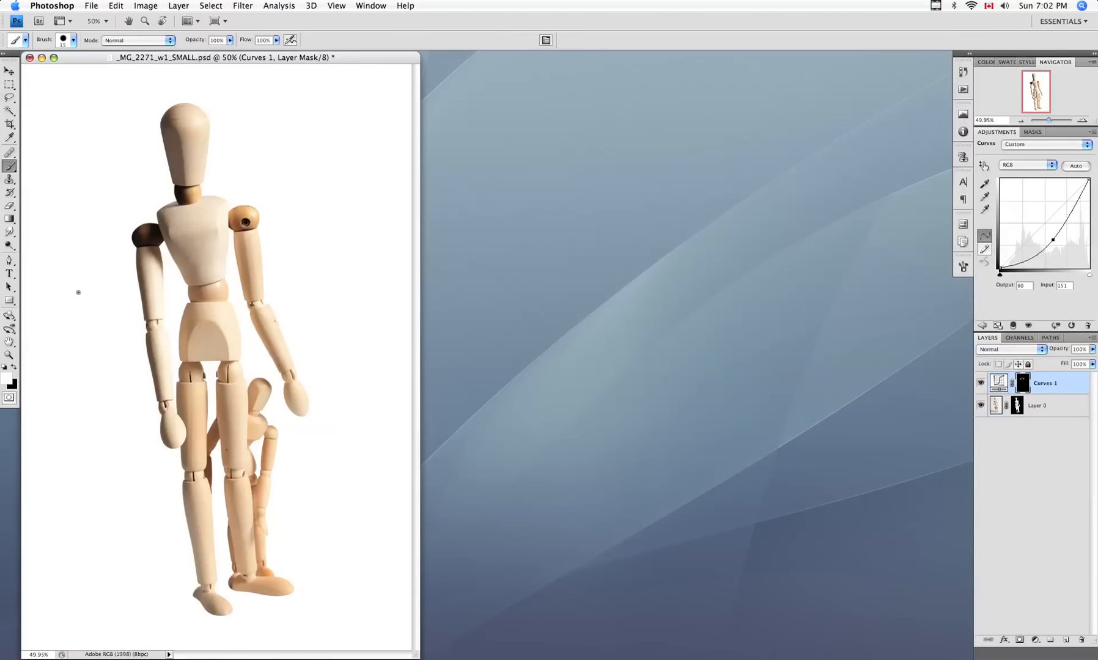
- View the Curves 1 mask on its own, touch up its missed spots with white, and return to the fitted whole image
key("z")
left_click_drag(96, 299, 300, 158)
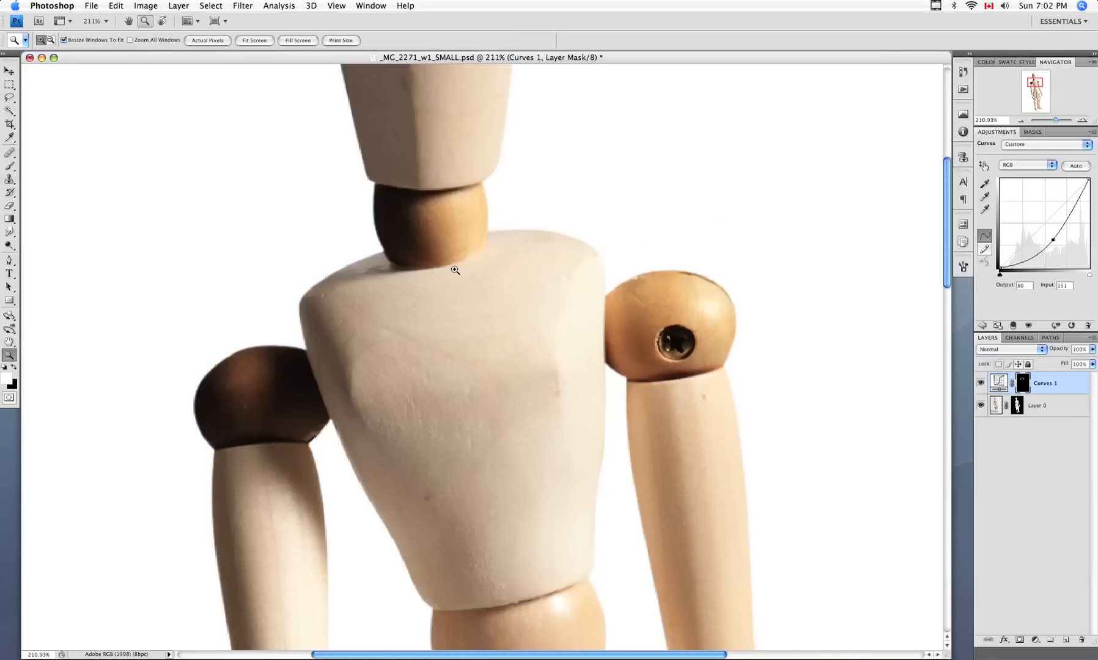
left_click(1022, 389, "alt")
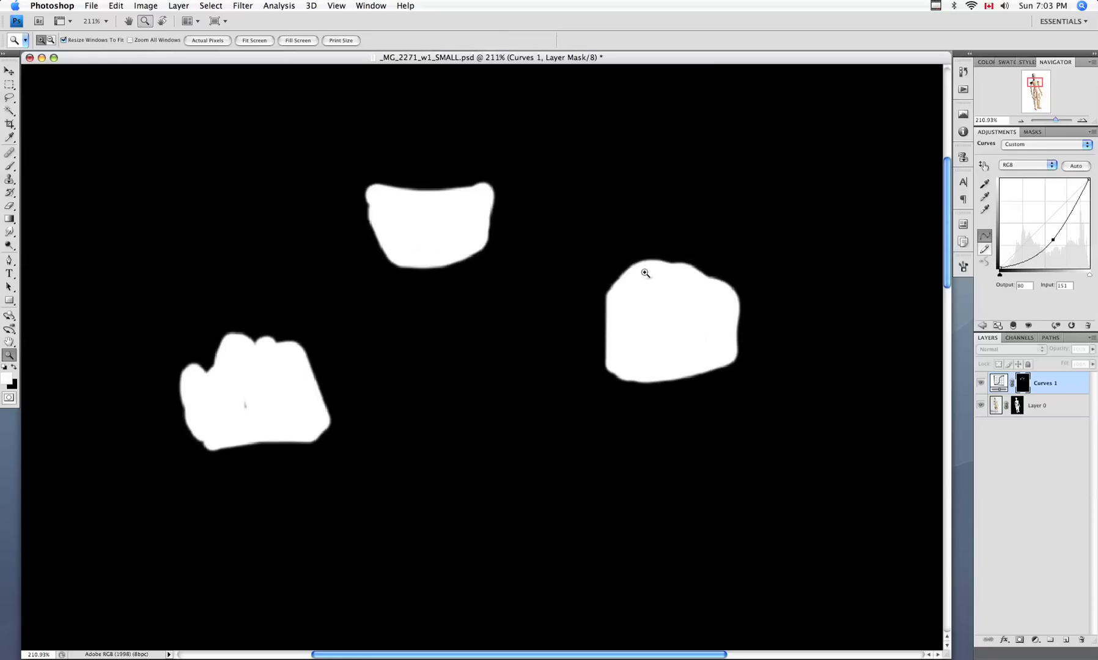
key("b")
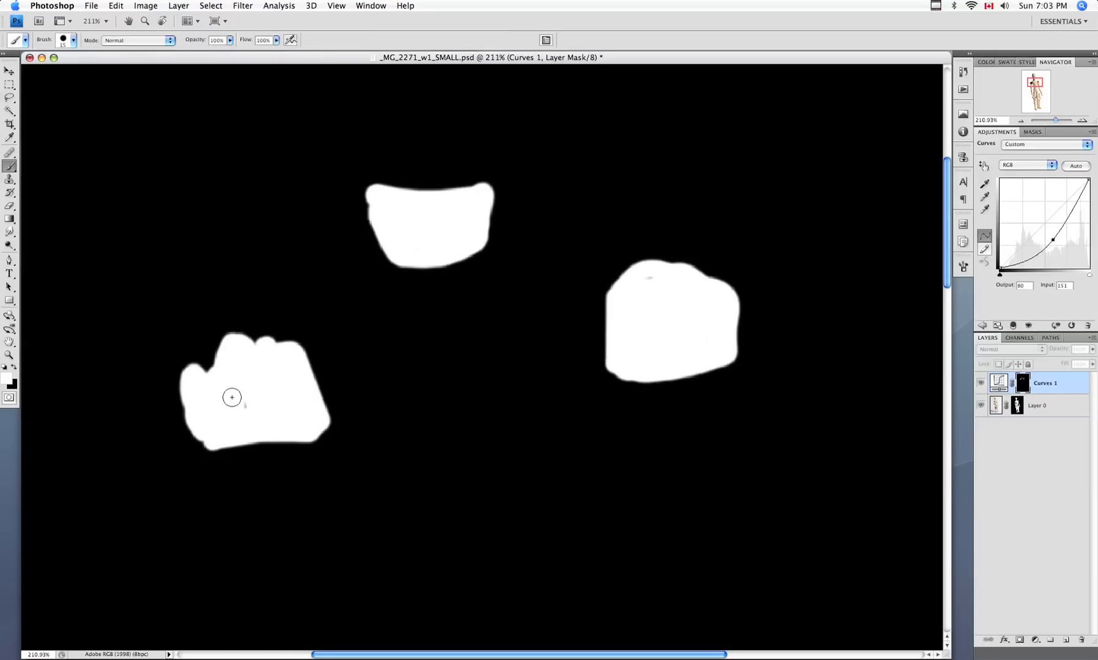
left_click(650, 280)
left_click(1023, 385, "alt")
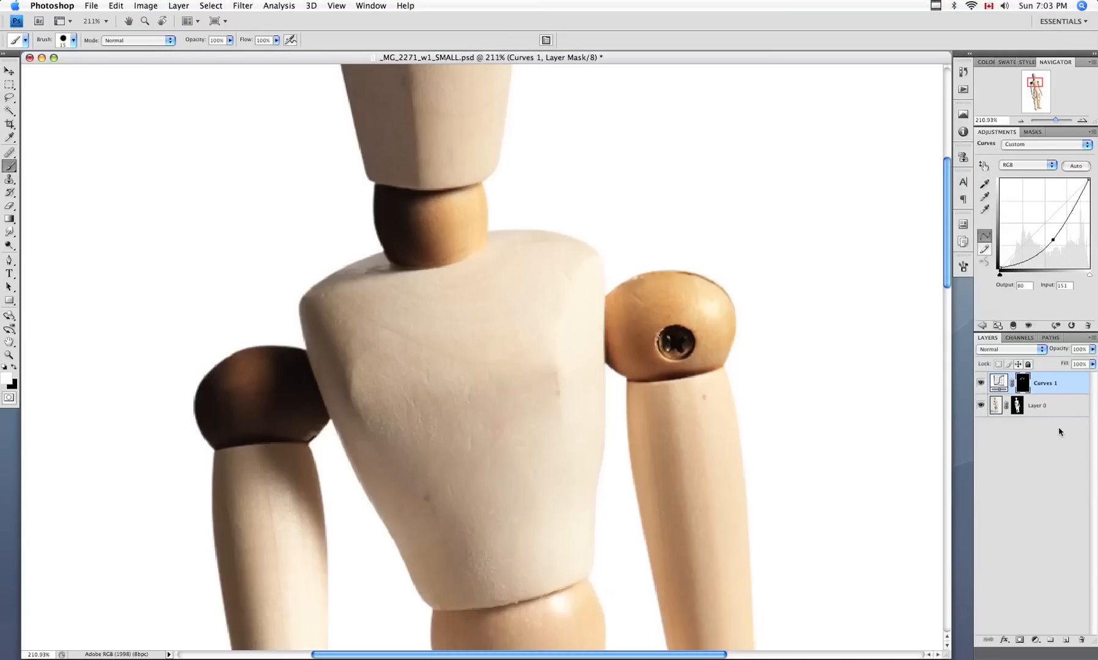
key("super+0")
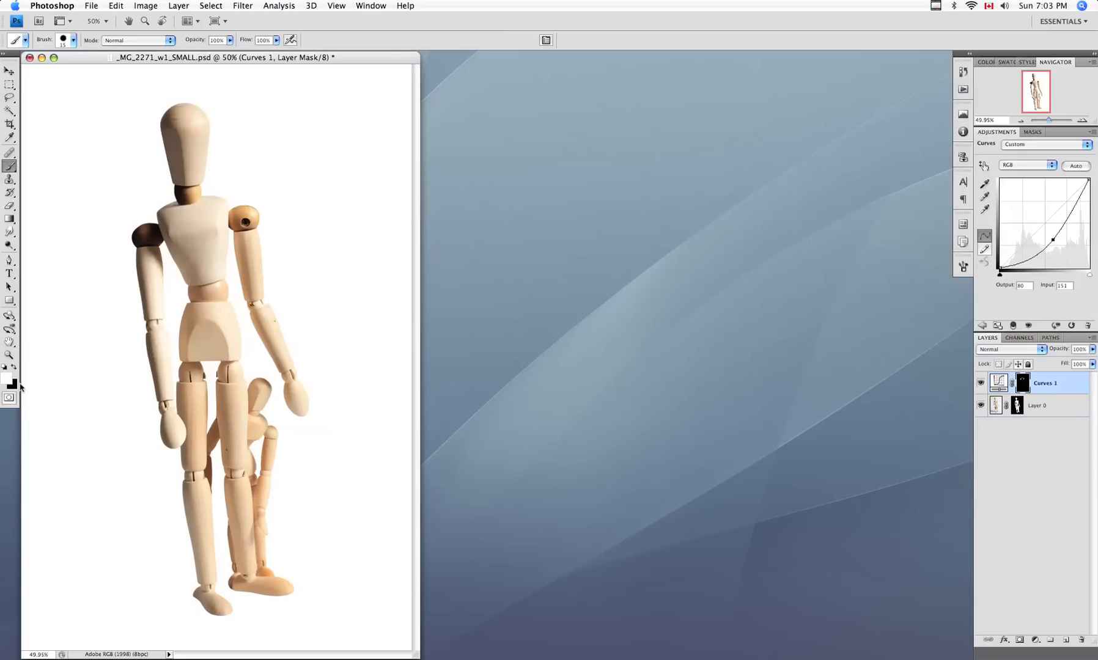
- Switch the painting colour to black and set up a 90 px brush with the softest edge
key("x")
key("bracketright")
key("bracketright")
key("bracketright")
key("bracketright")
key("bracketright")
key("bracketright")
key("bracketright")
key("bracketright")
right_click(41, 300)
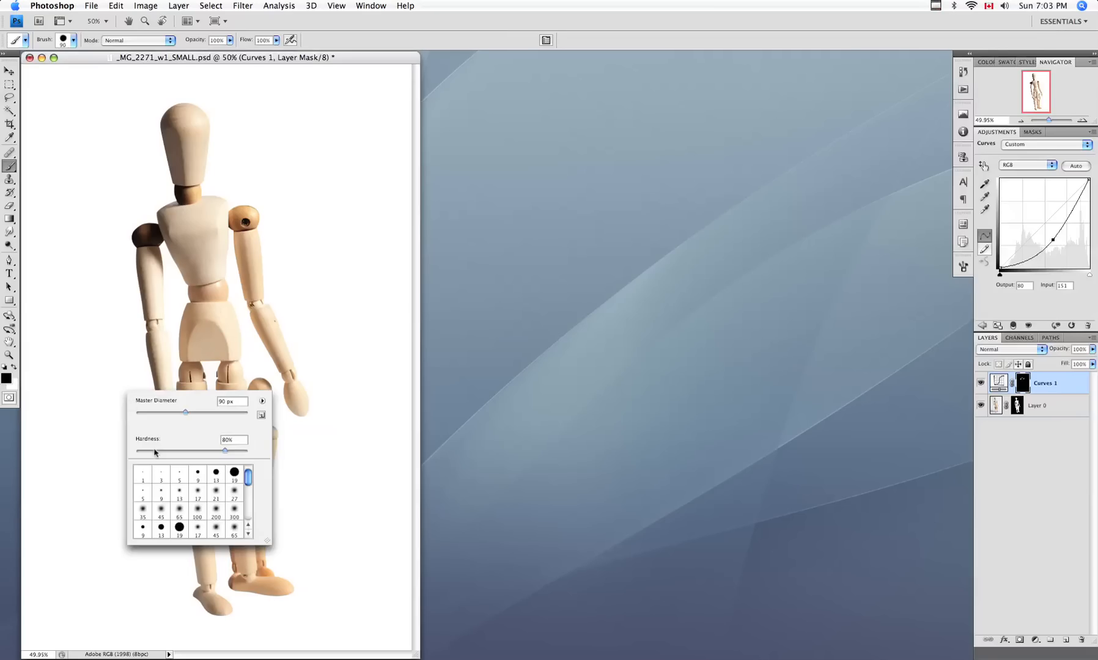
left_click_drag(154, 451, 131, 450)
key("Return")
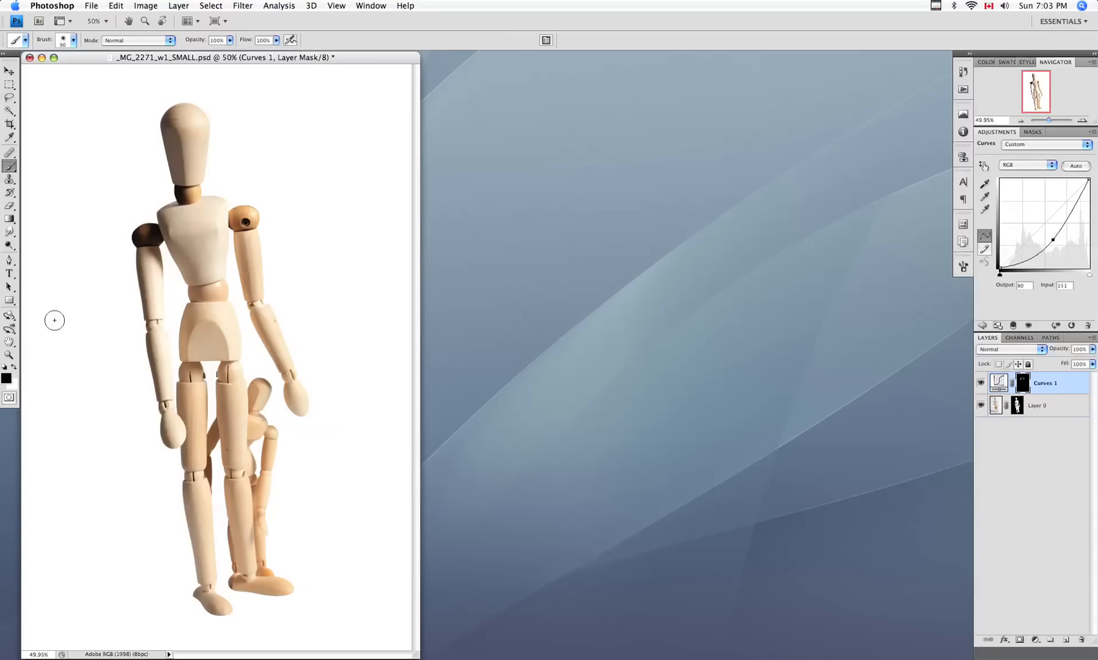
- At 29% brush opacity, paint black on the Curves 1 mask over the shadowed shoulder and neck joints, sizing the brush to 175 px, then 100 px
mouse_move(200, 43)
left_mouse_down()
mouse_move(174, 44)
mouse_move(202, 44)
left_mouse_up()
key("bracketright")
key("bracketright")
key("bracketright")
key("bracketright")
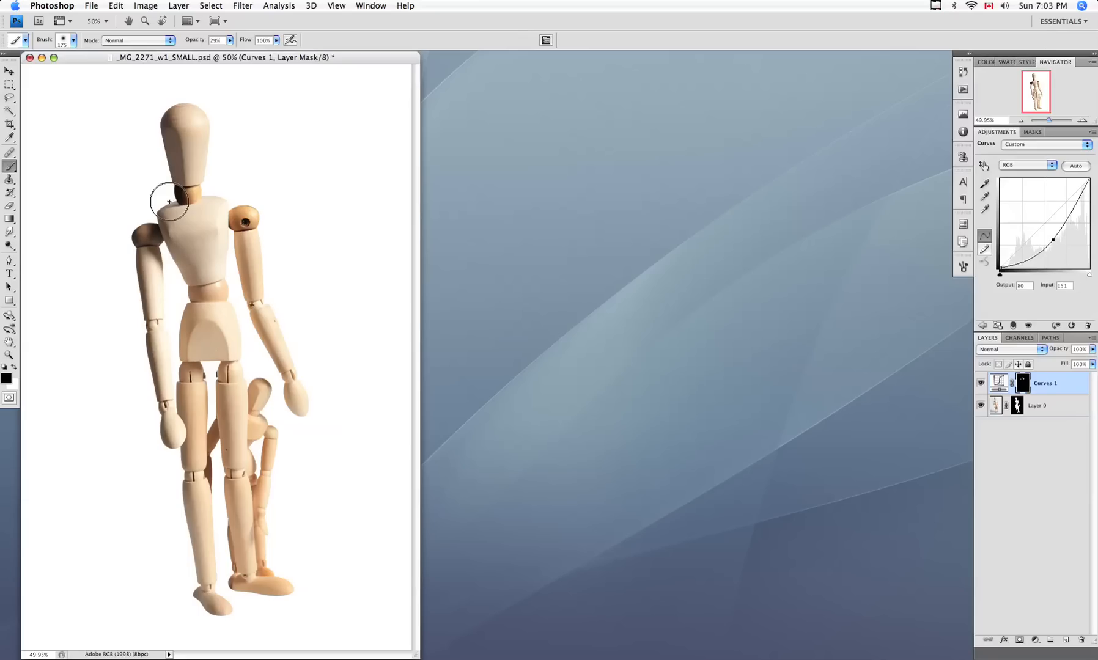
key("bracketleft")
key("bracketleft")
key("bracketleft")
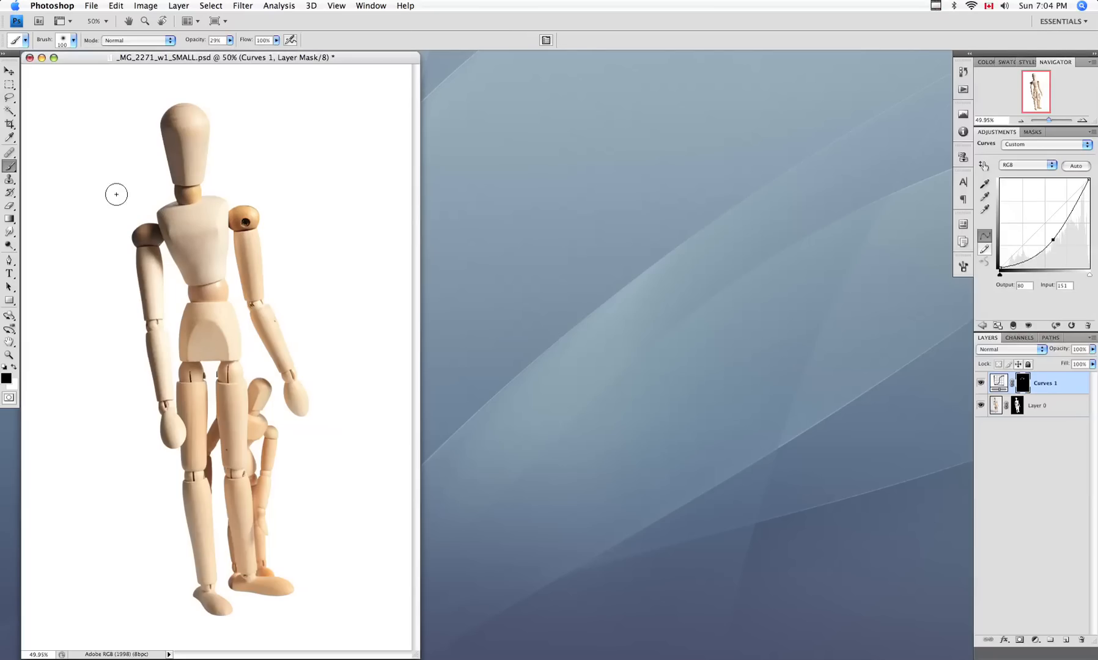
- Toggle the Curves 1 layer's visibility to compare the joints with and without the adjustment
left_click(980, 383)
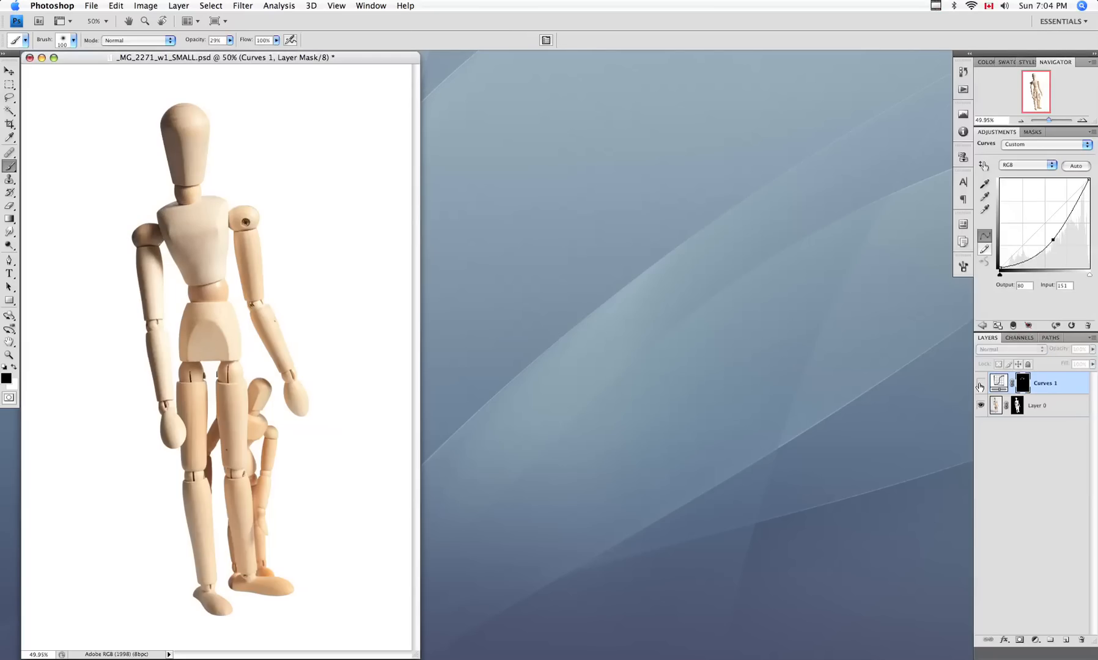
left_click(980, 383)
left_click(980, 383)
left_click(981, 382)
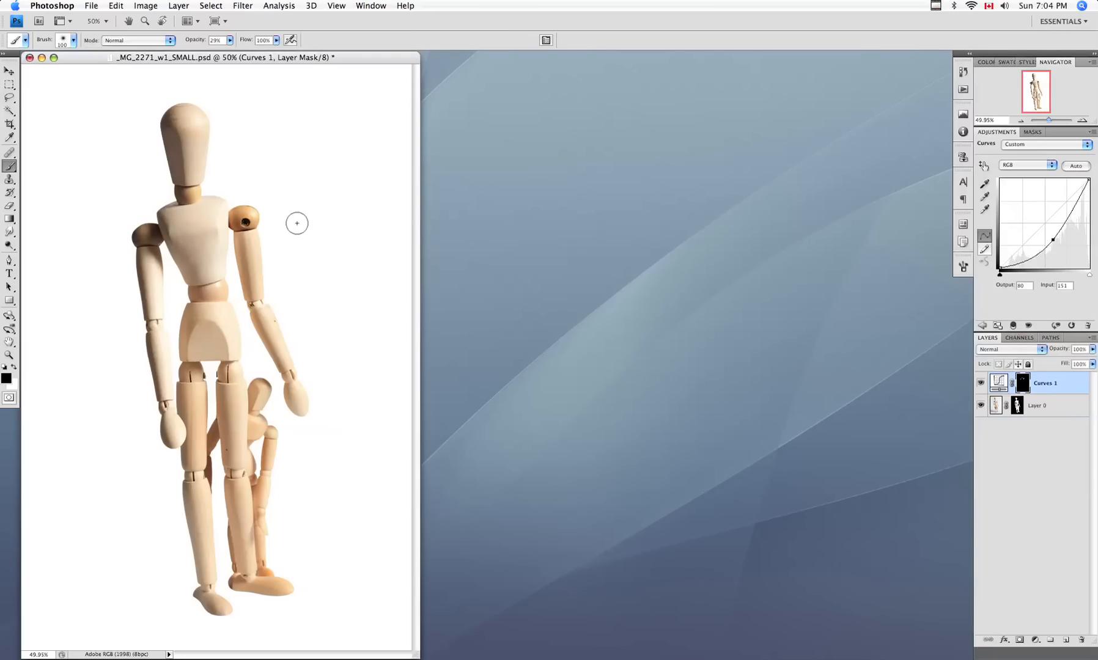
- Paint black at 29% opacity on the Curves 1 mask over the shoulder joint with the screw, and check the mask on its own
left_click(246, 224)
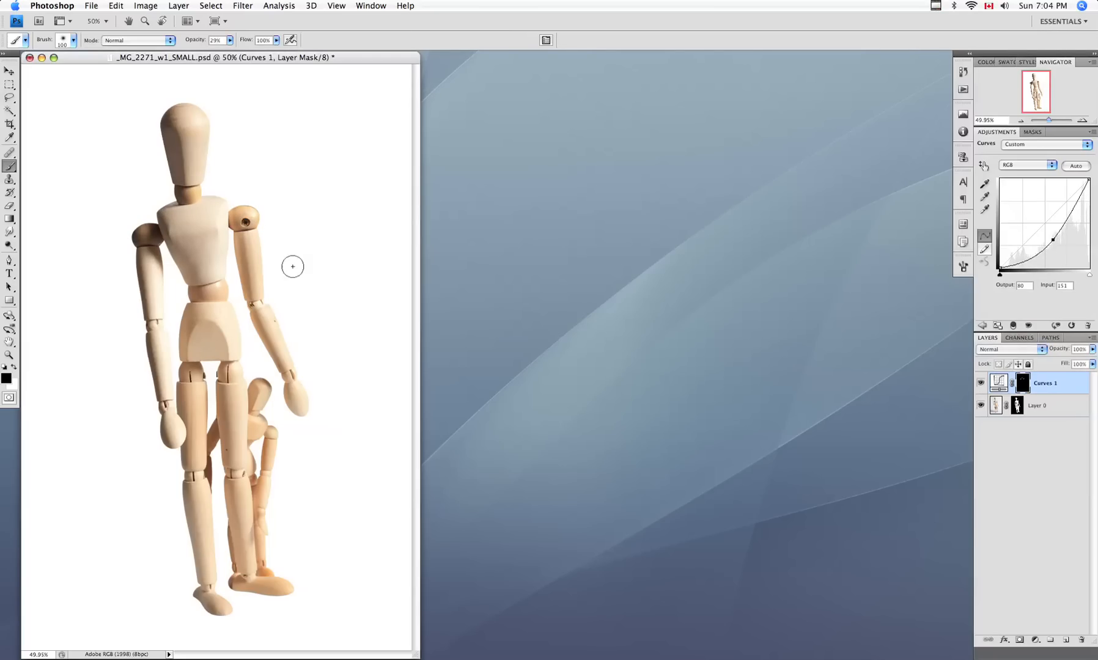
left_click(1025, 385, "alt")
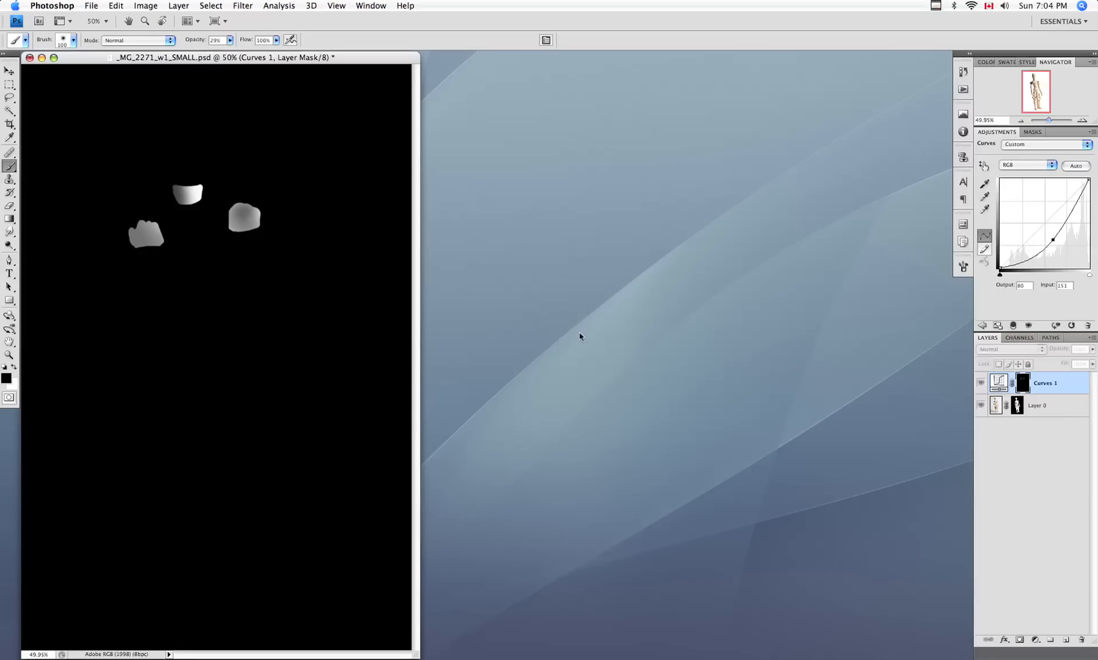
left_click(1024, 385, "alt")
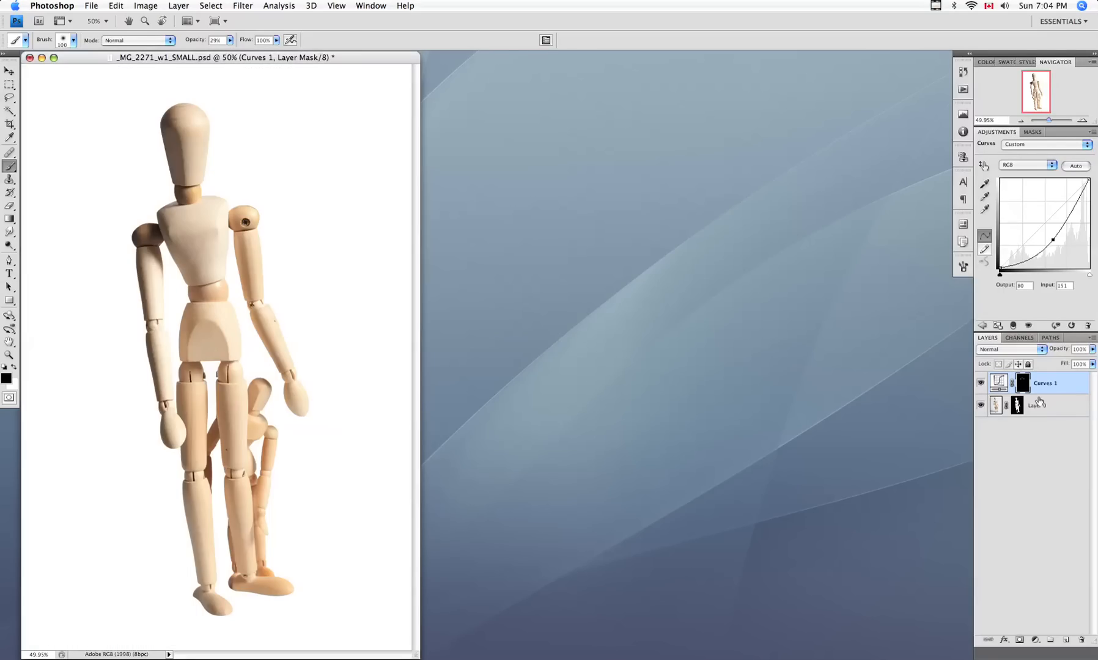